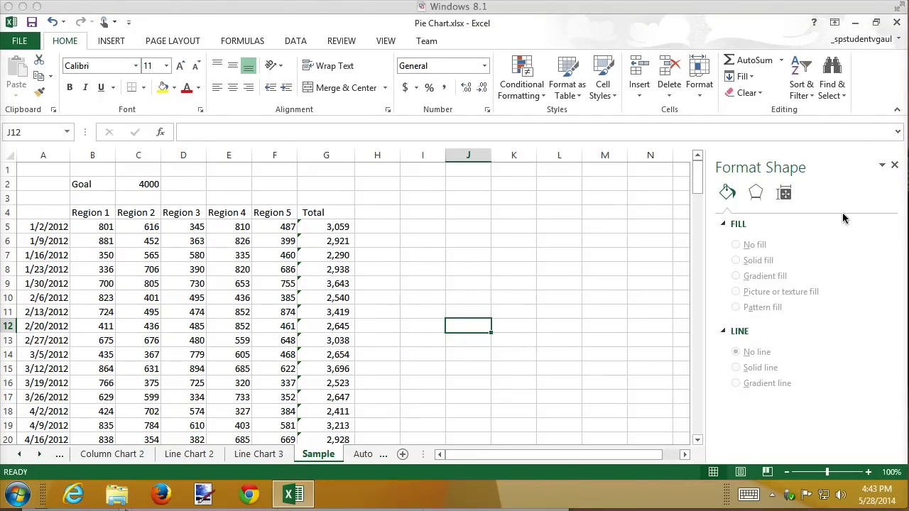
# Step: Close the Format Shape pane so the Sample sheet's weekly region data fills the window
pyautogui.click(894, 166)
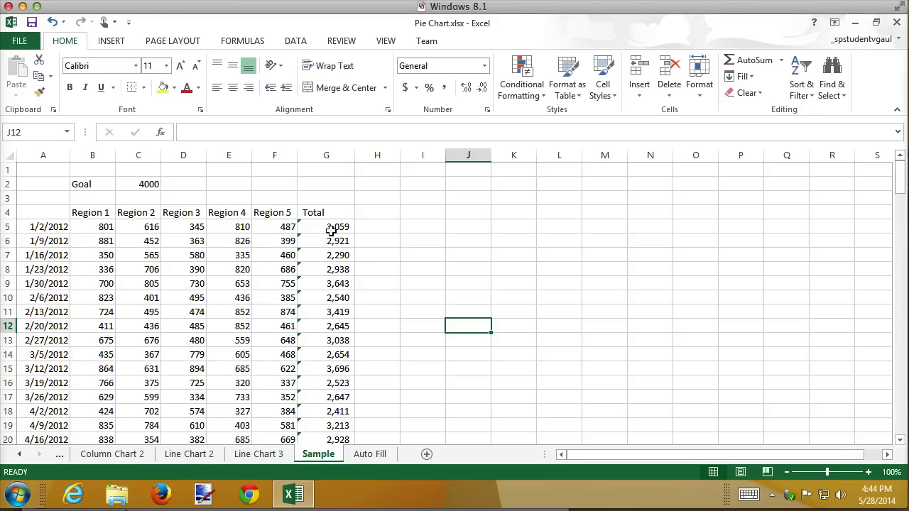
# Step: Insert a blank column G before Total and select G5:G155 as the sparkline location
pyautogui.rightClick(328, 154)
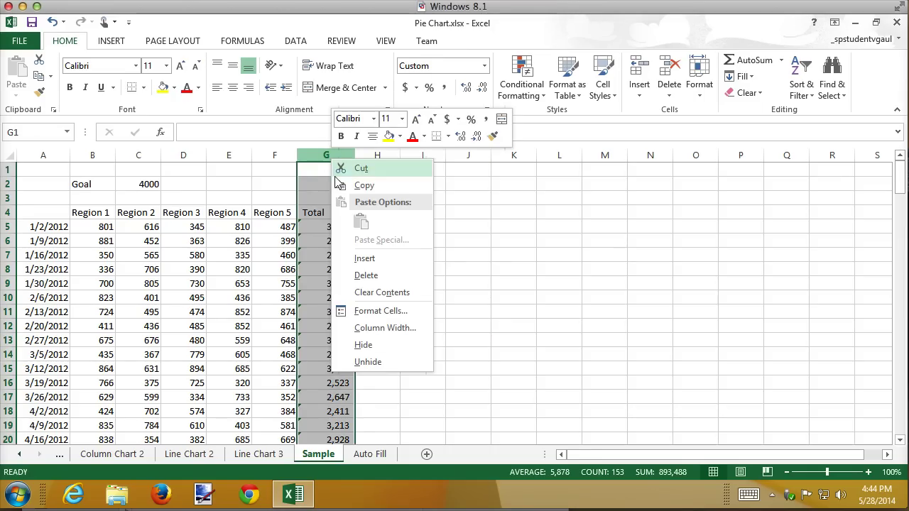
pyautogui.click(424, 257)
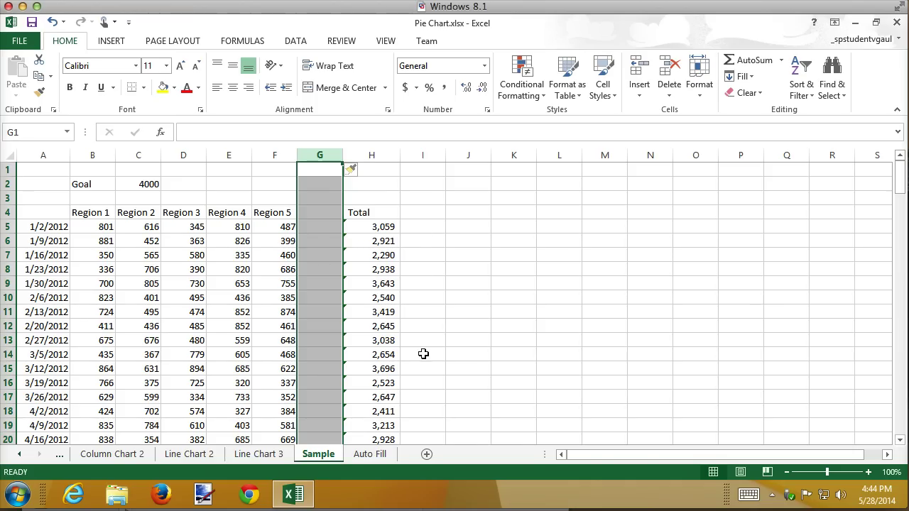
pyautogui.click(313, 226)
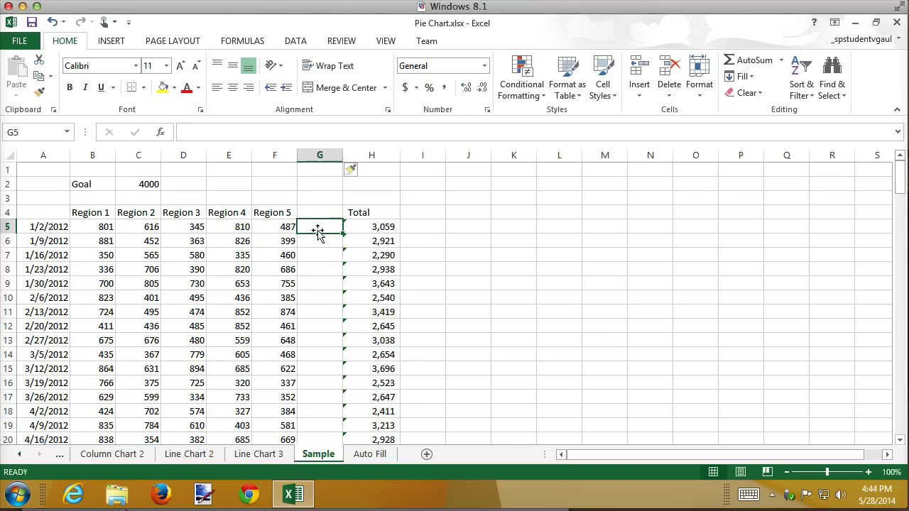
pyautogui.moveTo(322, 258); pyautogui.dragTo(319, 410)
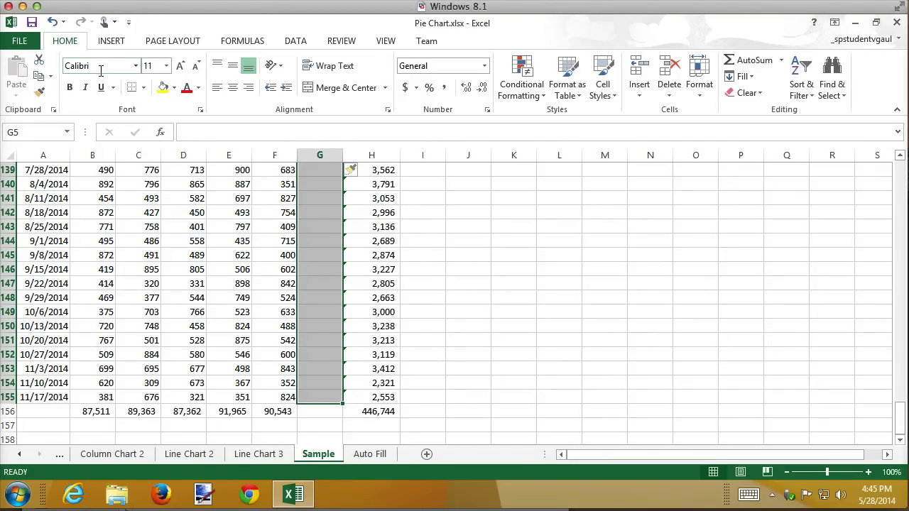
pyautogui.click(108, 43)
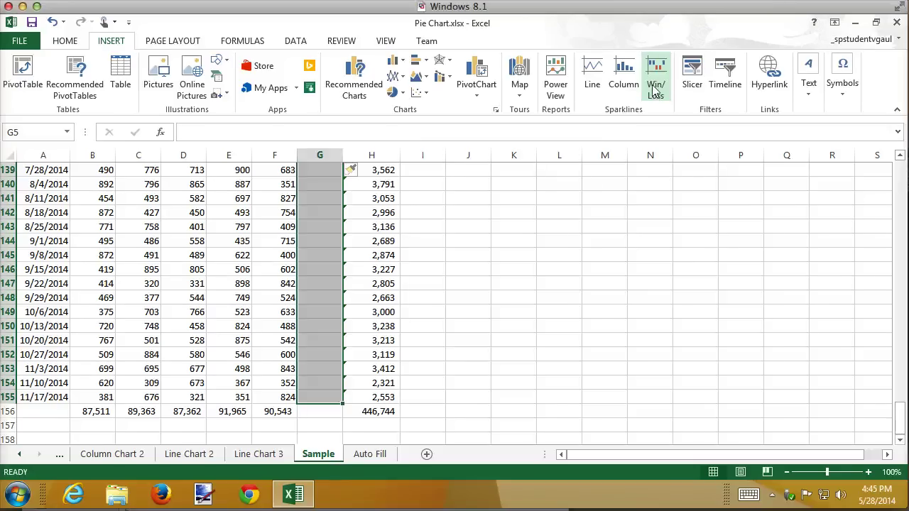
# Step: Create line sparklines in G5:G155 from the data range B5:F155
pyautogui.click(591, 74)
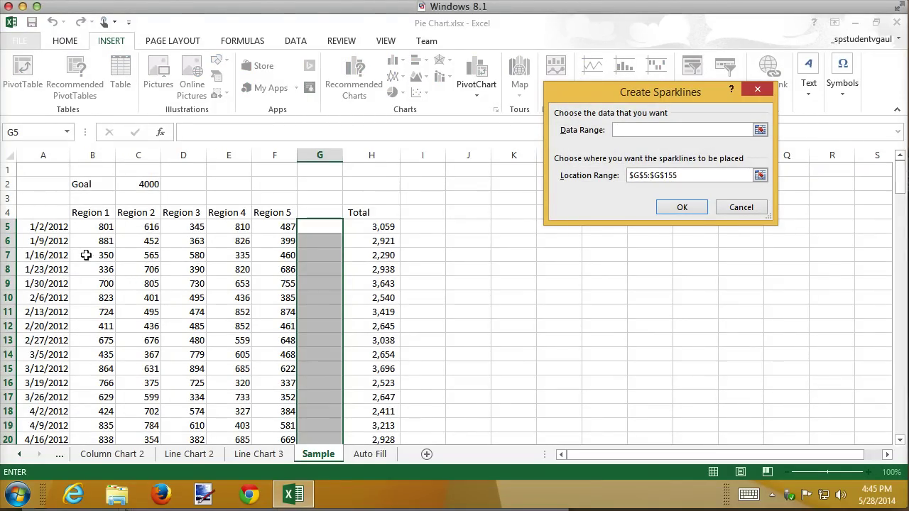
pyautogui.click(92, 228)
pyautogui.moveTo(91, 227); pyautogui.dragTo(292, 397)
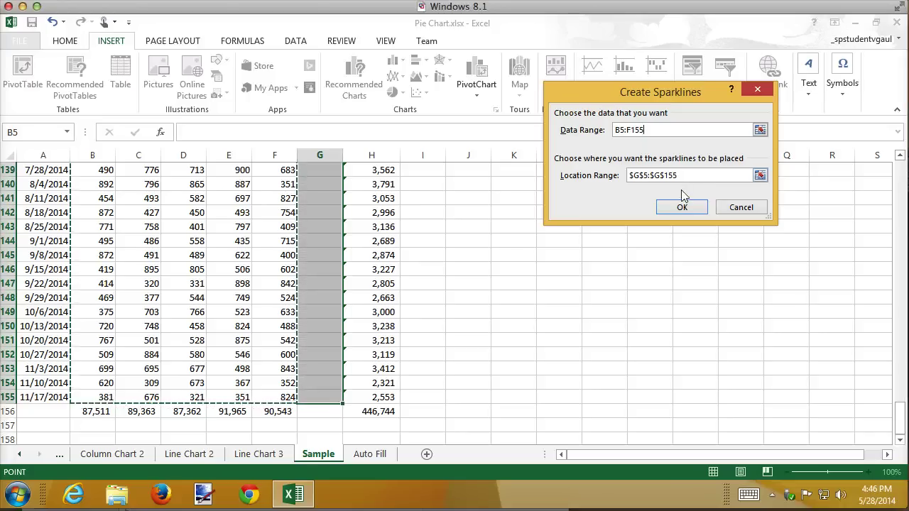
pyautogui.click(683, 207)
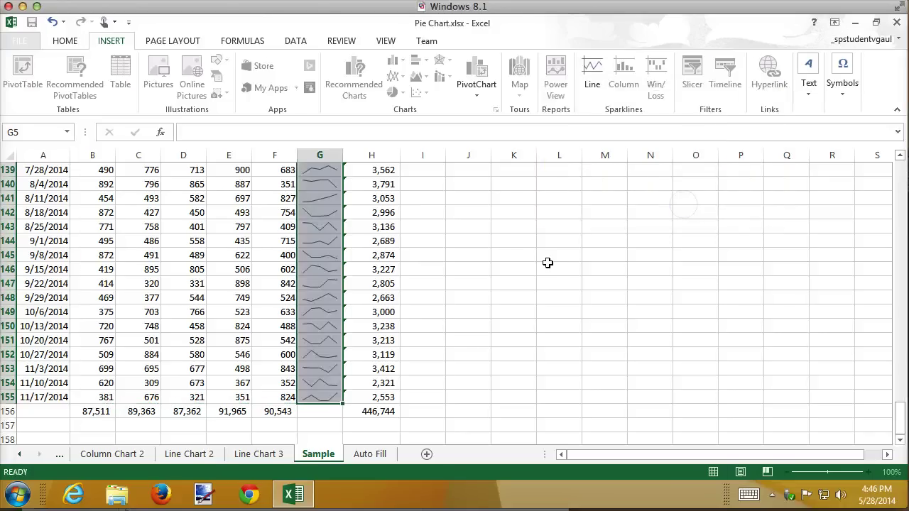
pyautogui.scroll(6, 519, 311)
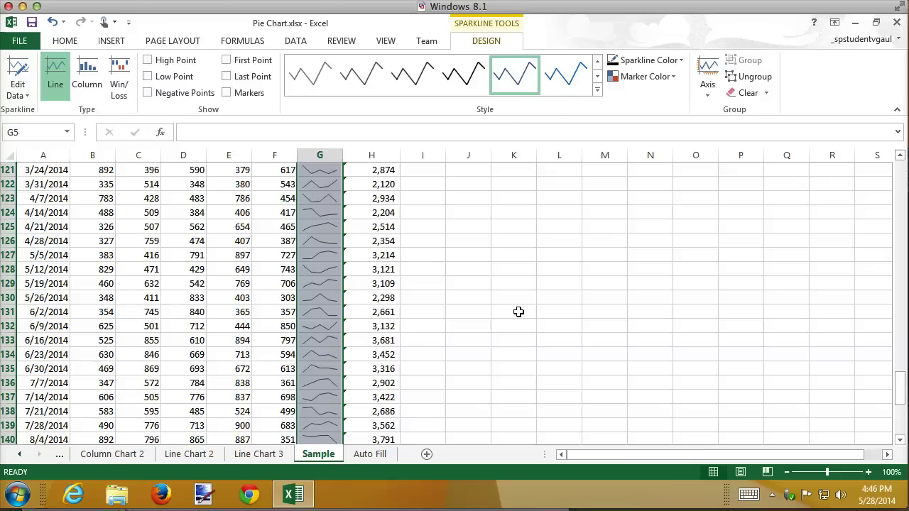
pyautogui.click(426, 267)
pyautogui.scroll(15, 425, 264)
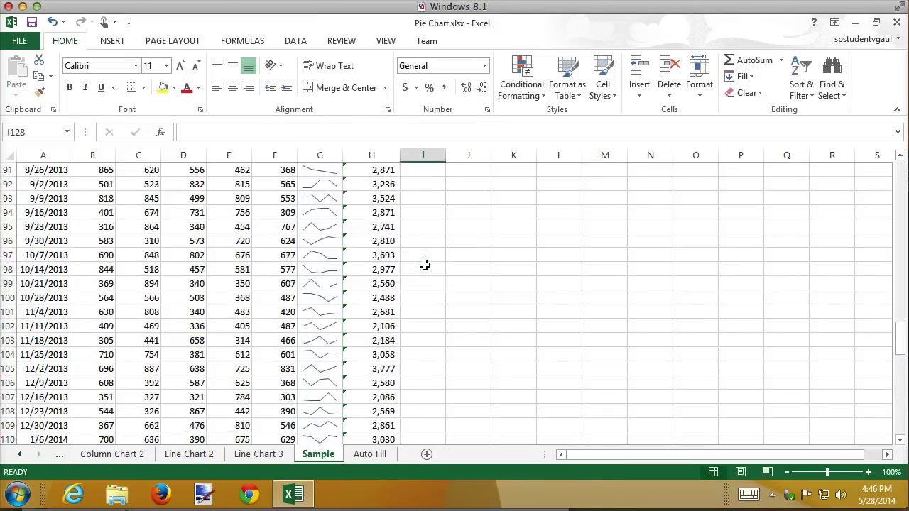
pyautogui.scroll(13, 425, 264)
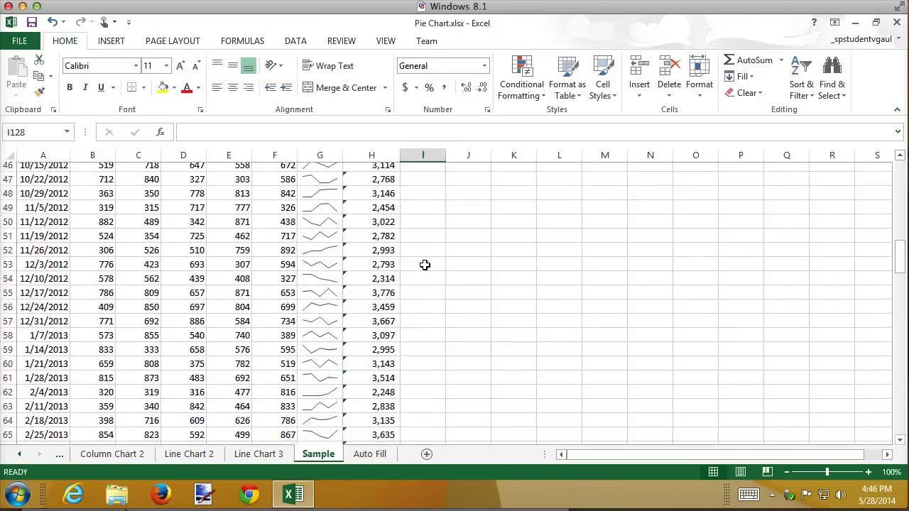
pyautogui.scroll(12, 425, 265)
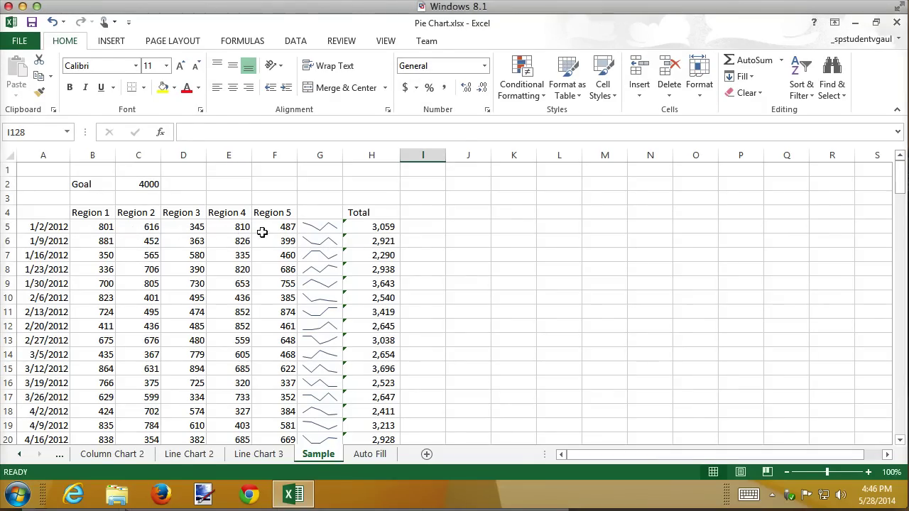
pyautogui.moveTo(317, 229); pyautogui.dragTo(320, 396)
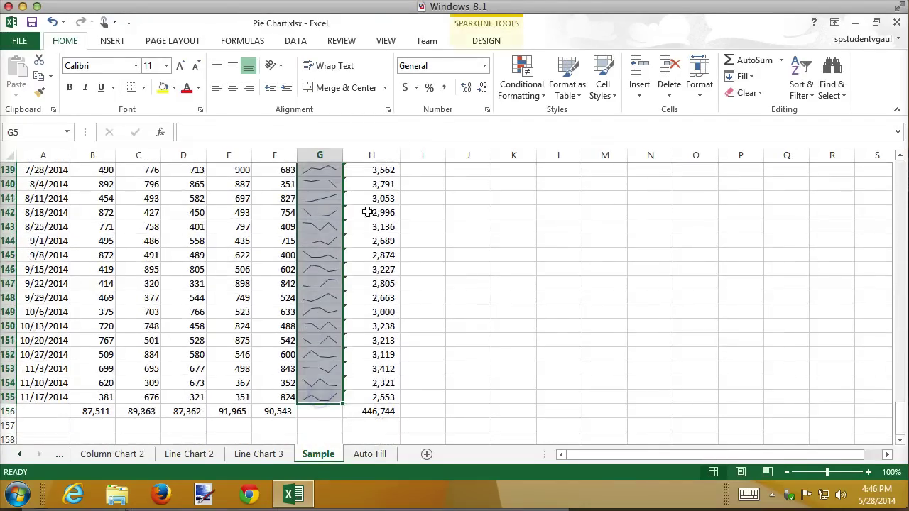
# Step: Switch the column G sparklines to Column type and apply the light-blue sparkline style
pyautogui.click(484, 42)
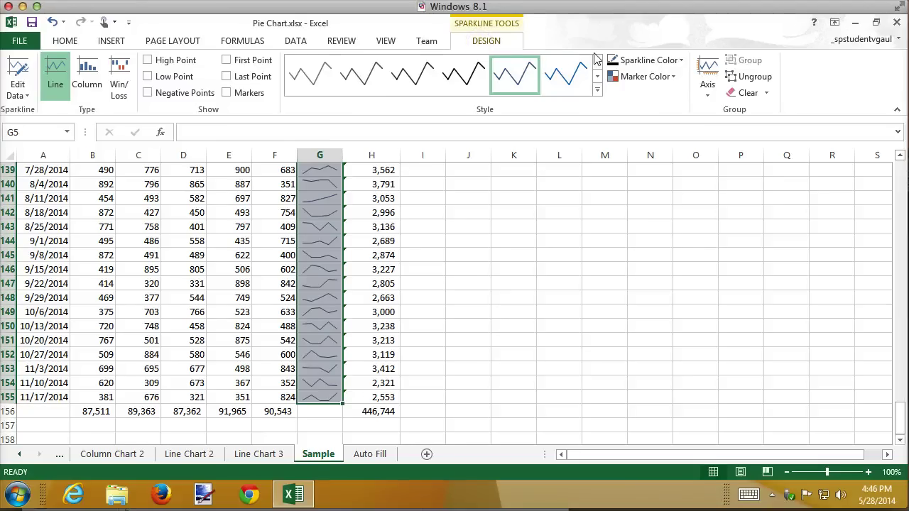
pyautogui.click(90, 68)
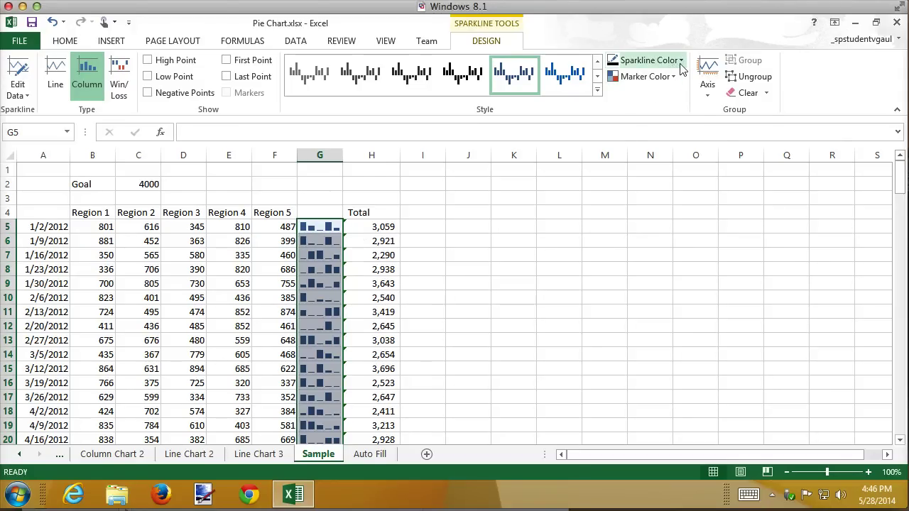
pyautogui.click(597, 90)
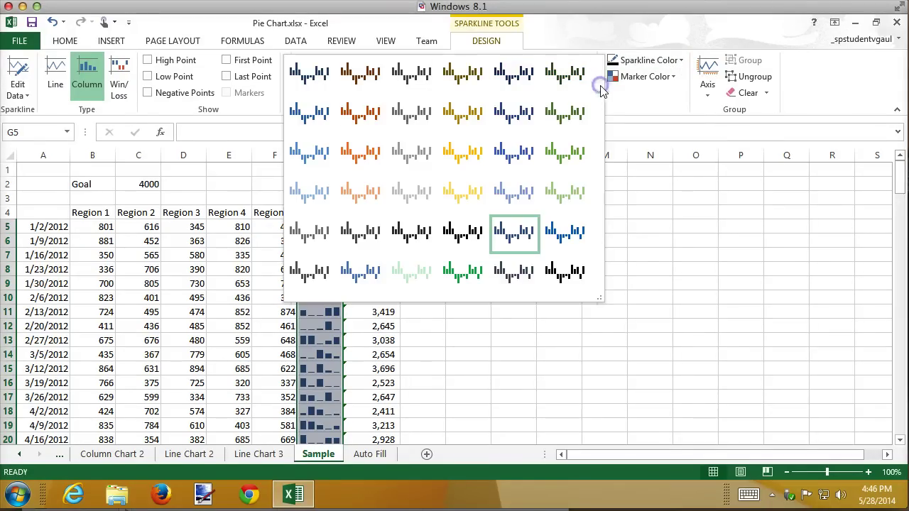
pyautogui.click(309, 153)
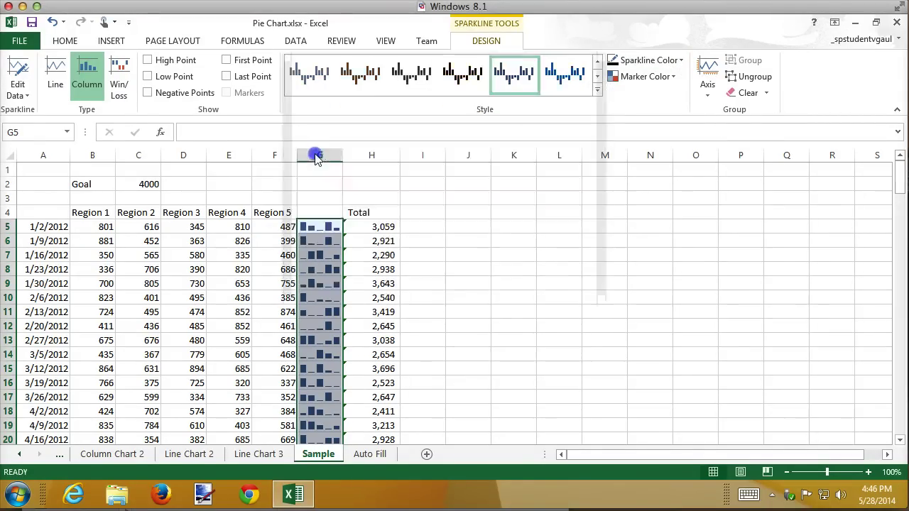
pyautogui.click(681, 63)
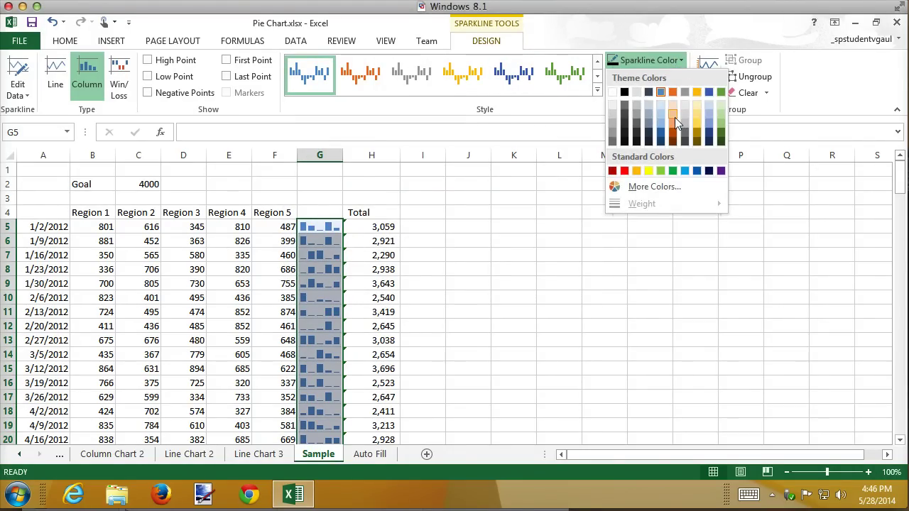
pyautogui.click(513, 264)
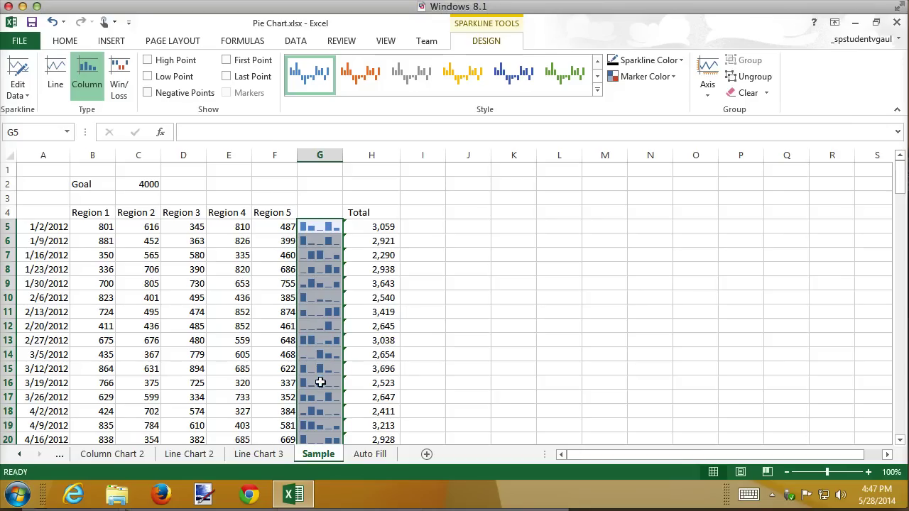
pyautogui.scroll(-7, 319, 402)
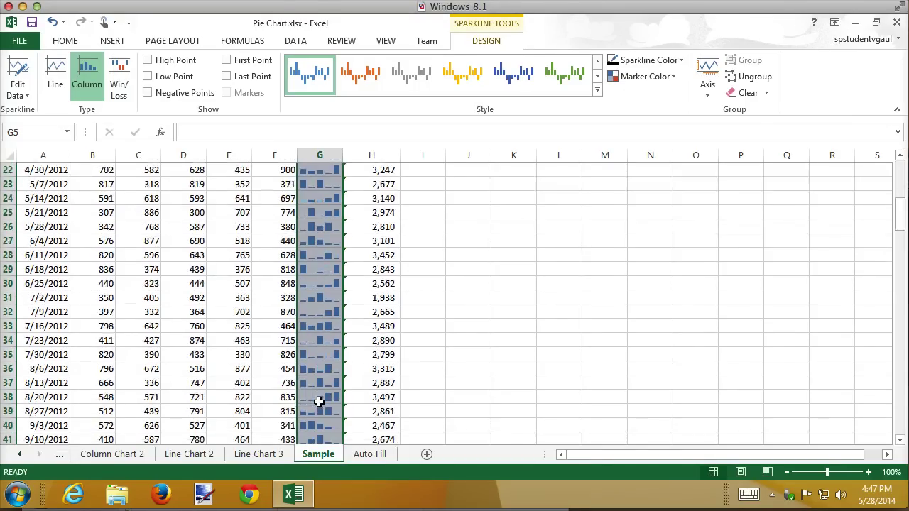
pyautogui.scroll(7, 319, 400)
pyautogui.moveTo(103, 227); pyautogui.dragTo(266, 227)
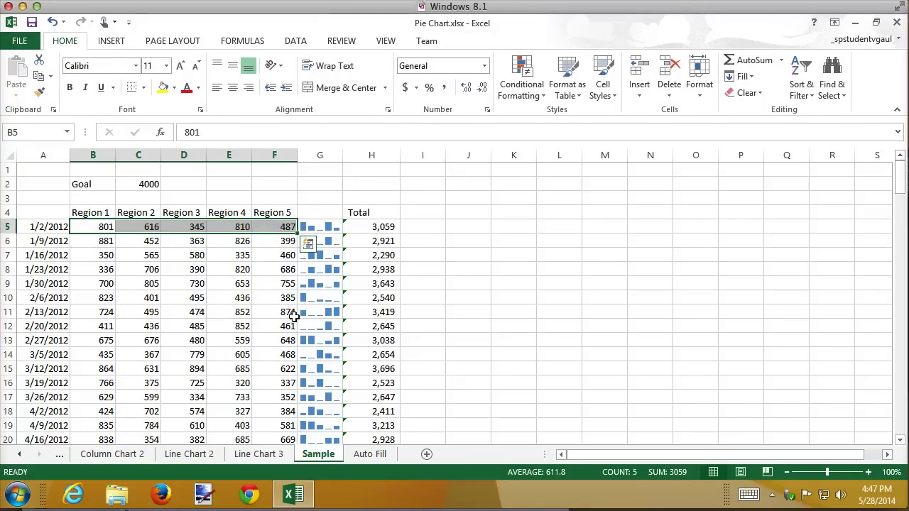
pyautogui.moveTo(319, 226); pyautogui.dragTo(320, 368)
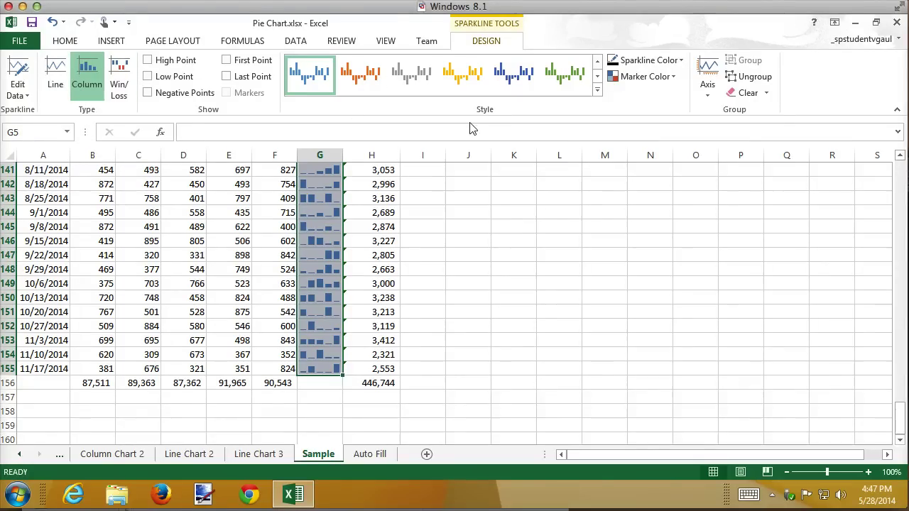
# Step: Set the sparkline vertical axis minimum and maximum to Same for All Sparklines
pyautogui.click(706, 96)
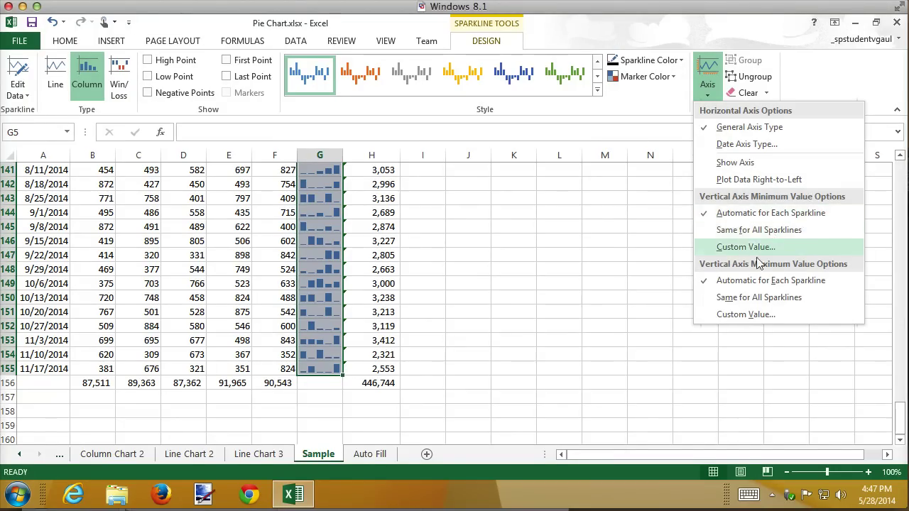
pyautogui.click(775, 232)
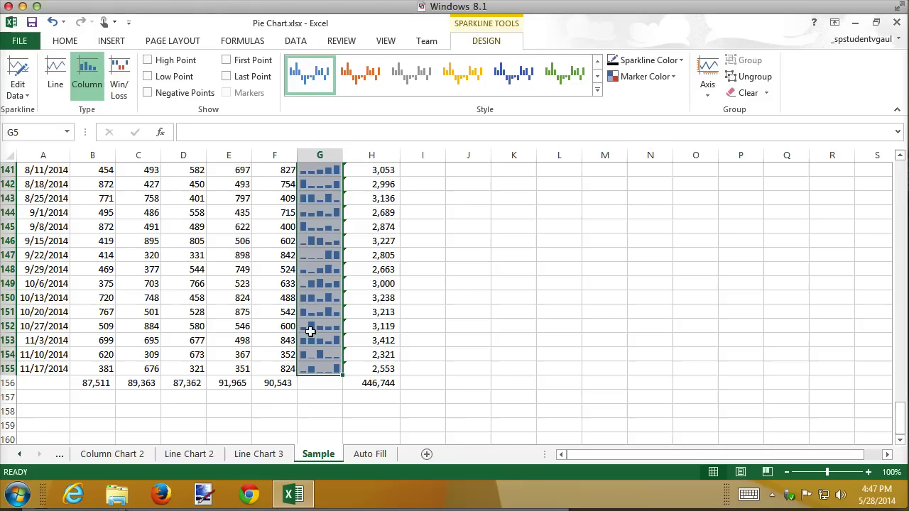
pyautogui.click(709, 96)
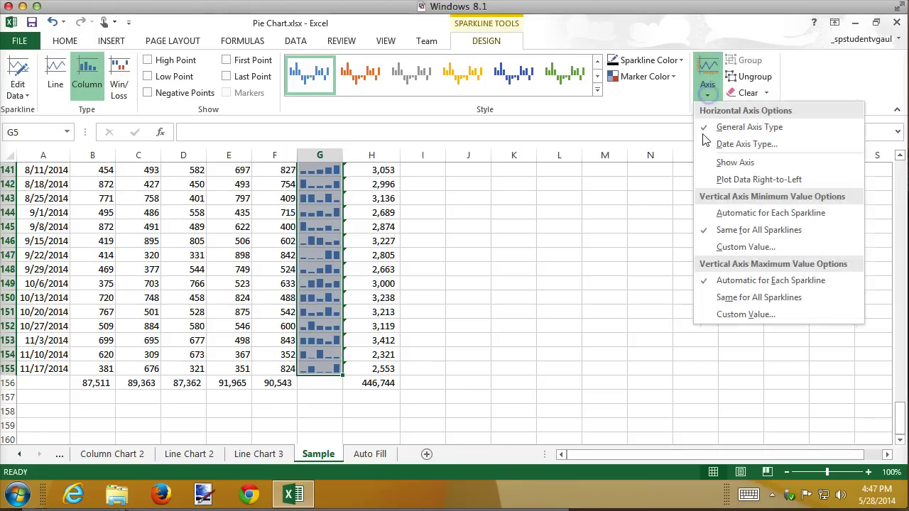
pyautogui.click(732, 299)
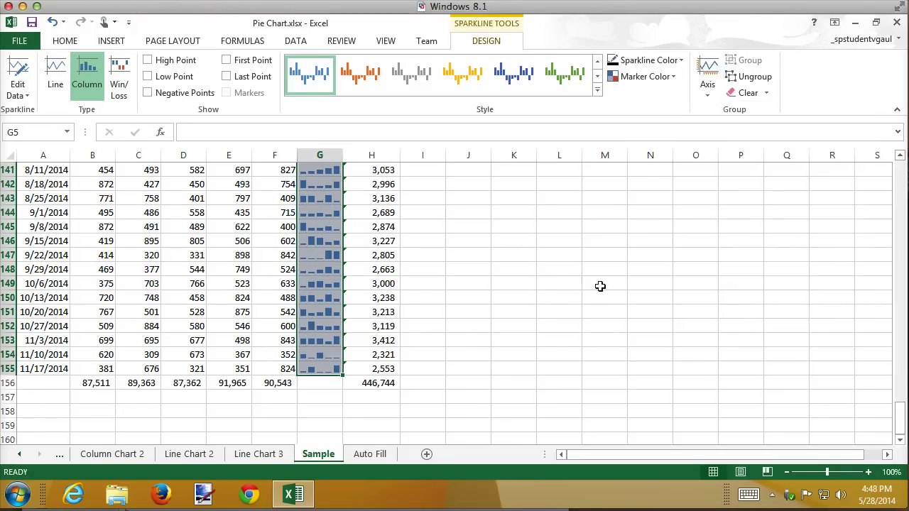
pyautogui.scroll(1, 575, 284)
pyautogui.scroll(3, 572, 285)
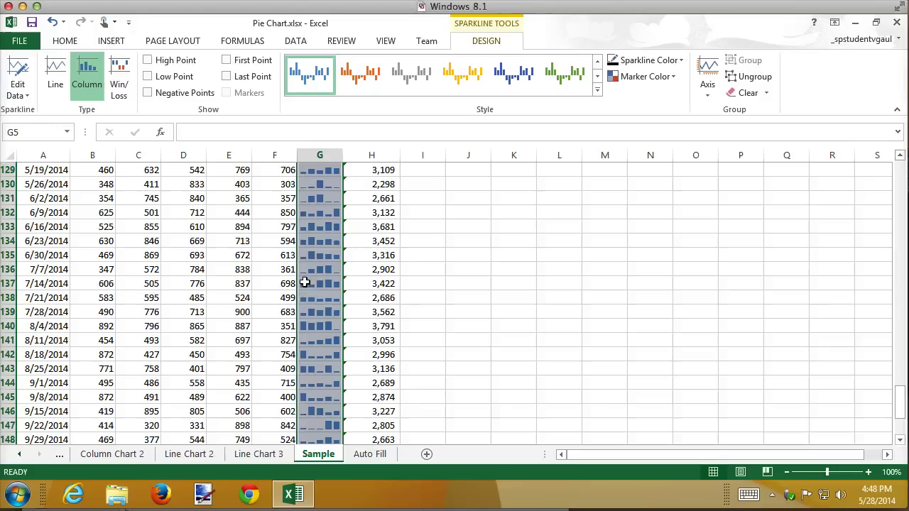
pyautogui.scroll(1, 319, 277)
pyautogui.scroll(3, 319, 277)
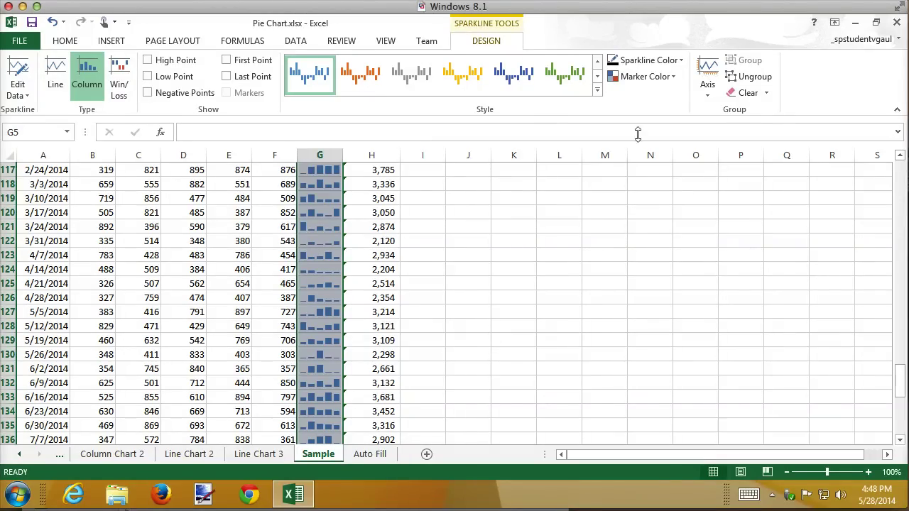
# Step: Scroll to the end of the table and select the row 156 totals
pyautogui.click(495, 334)
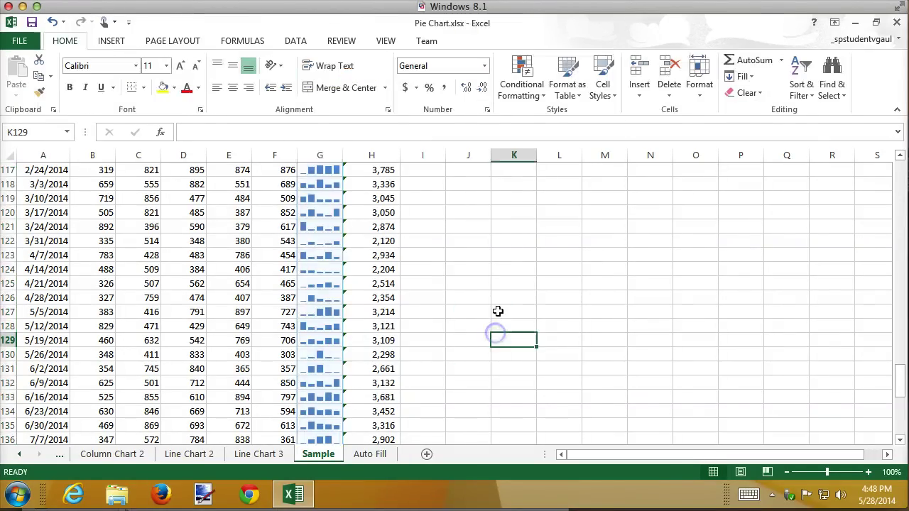
pyautogui.scroll(3, 498, 310)
pyautogui.scroll(-5, 499, 309)
pyautogui.scroll(-9, 499, 309)
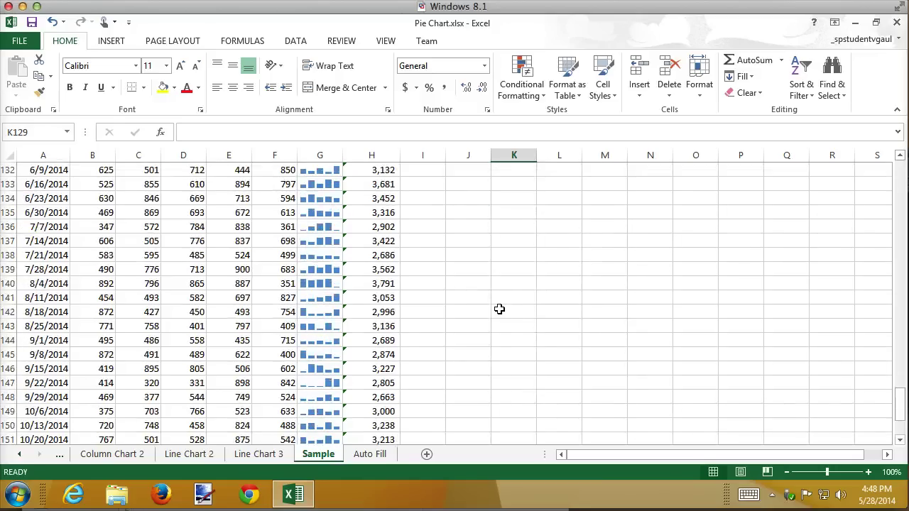
pyautogui.scroll(2, 497, 308)
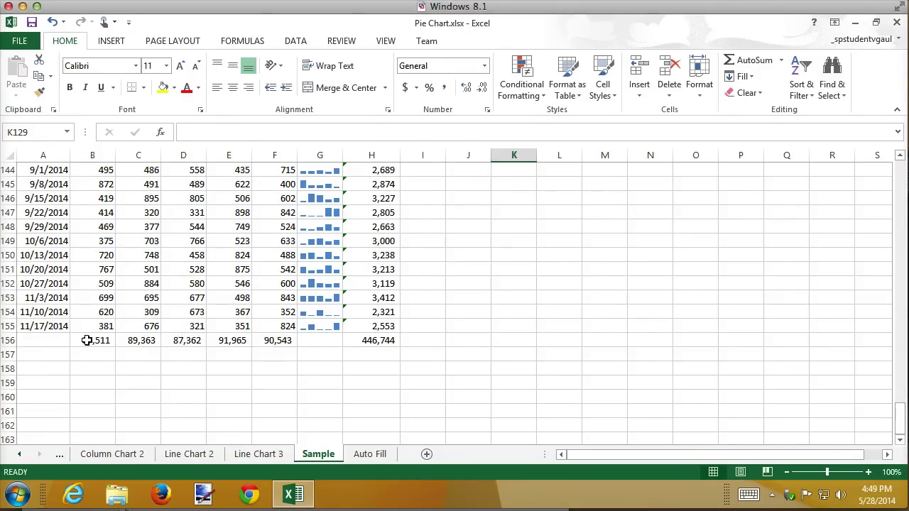
pyautogui.moveTo(82, 341); pyautogui.dragTo(286, 339)
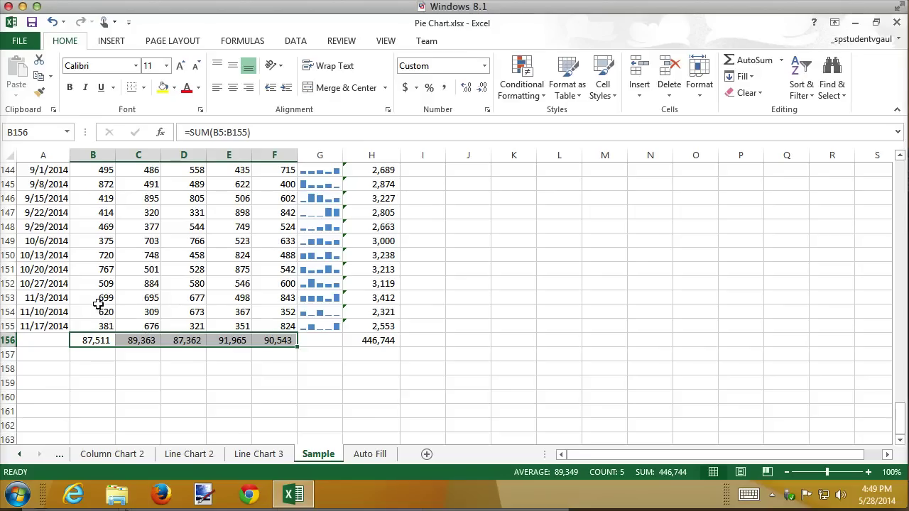
# Step: Select the last three weeks' Region values, B153:F155
pyautogui.moveTo(107, 301); pyautogui.dragTo(239, 310)
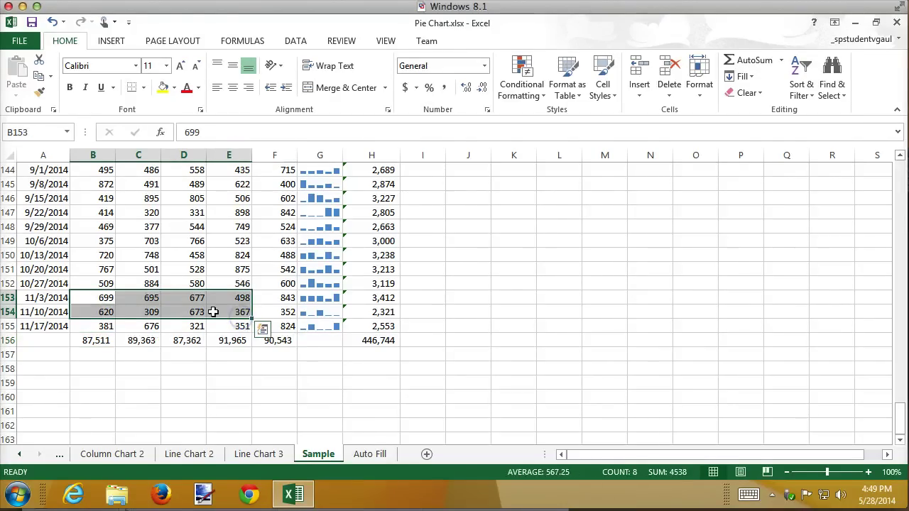
pyautogui.click(106, 300)
pyautogui.moveTo(168, 305); pyautogui.dragTo(259, 324)
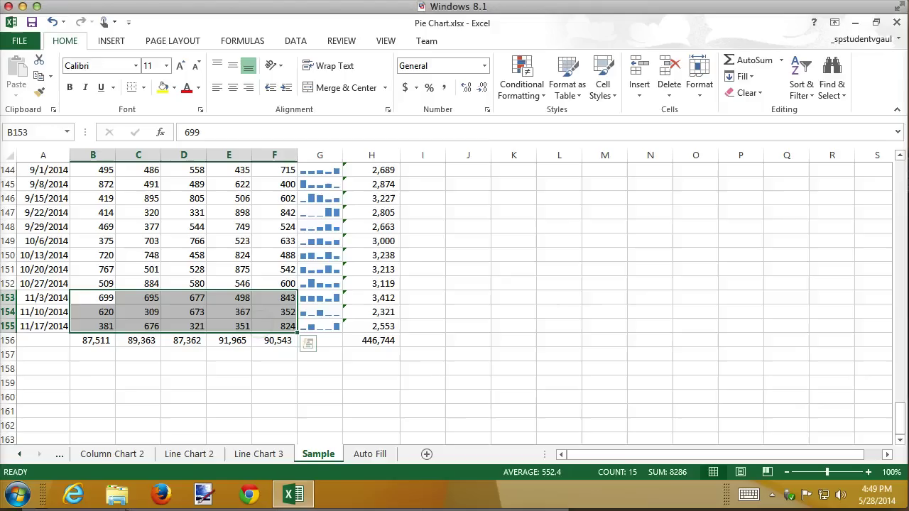
# Step: Apply Blue gradient-fill data bars to B153:F155
pyautogui.click(525, 85)
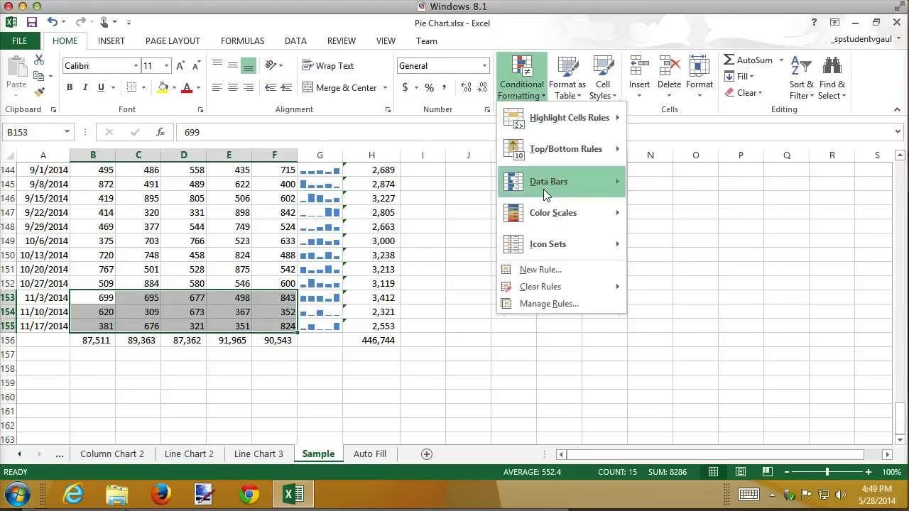
pyautogui.moveTo(543, 189)
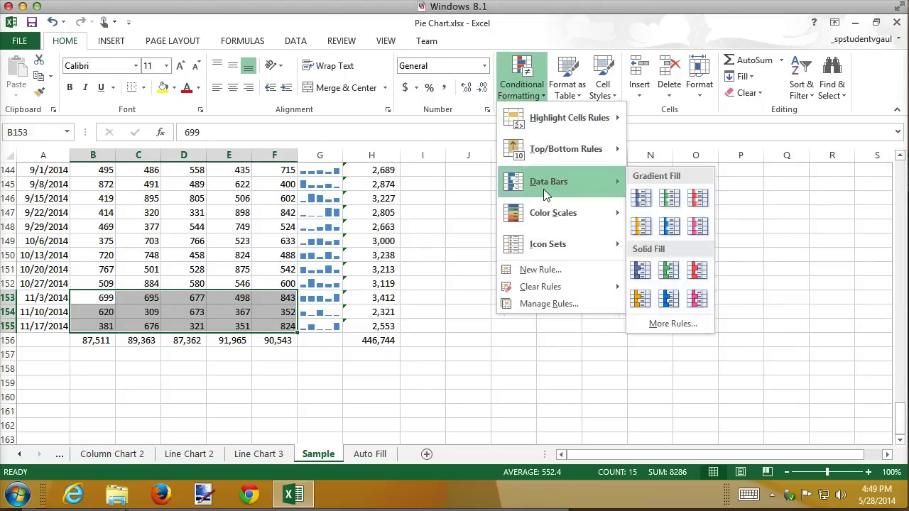
pyautogui.click(652, 196)
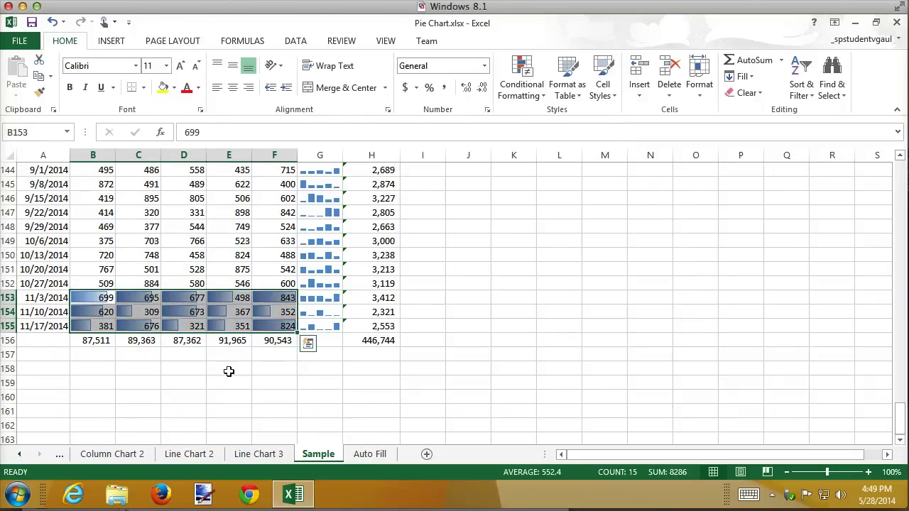
pyautogui.click(195, 371)
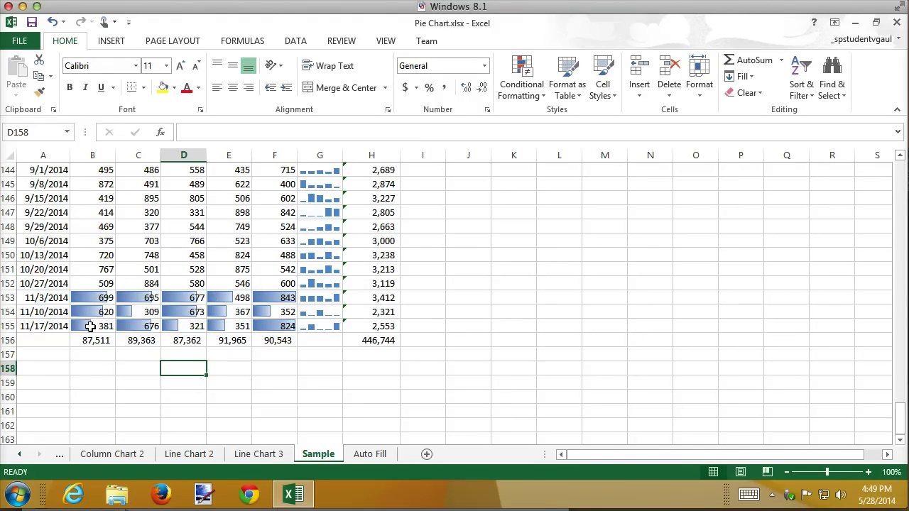
# Step: Reselect B153:F155 to adjust its conditional formatting
pyautogui.moveTo(106, 311); pyautogui.dragTo(227, 313)
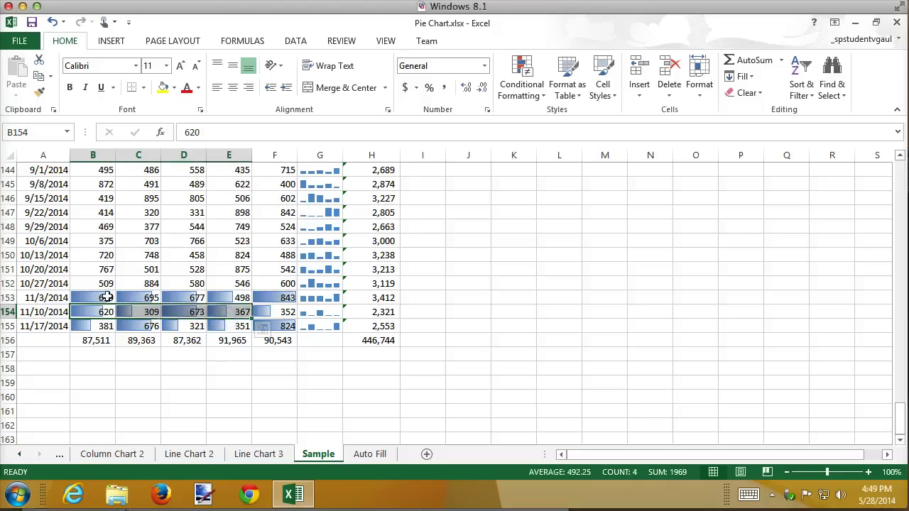
pyautogui.moveTo(107, 297); pyautogui.dragTo(255, 322)
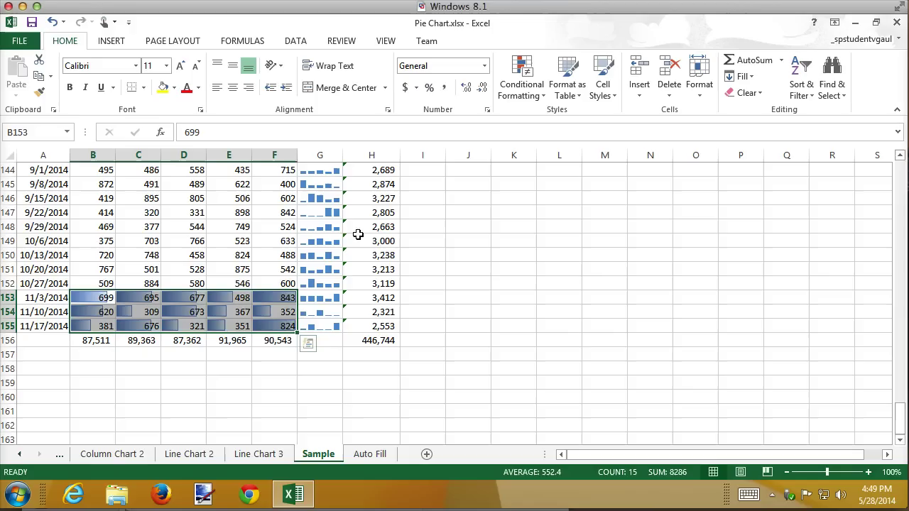
pyautogui.click(527, 96)
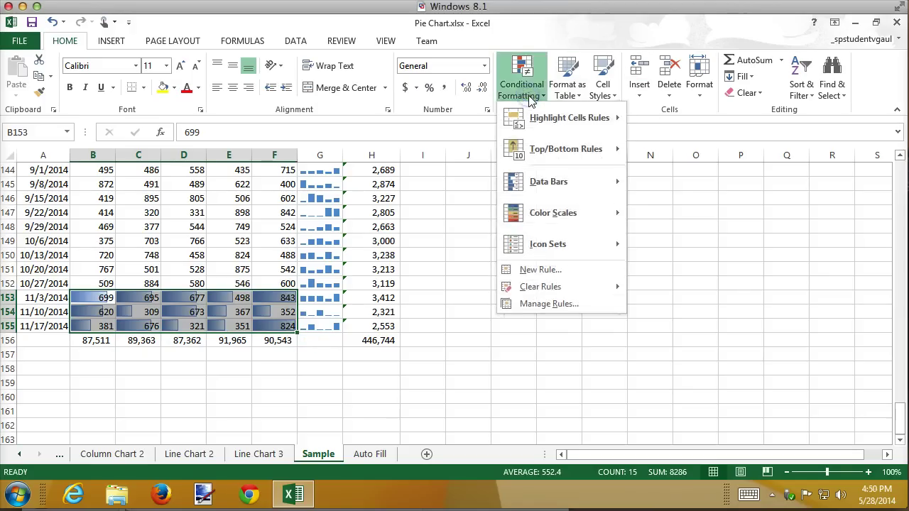
# Step: Edit the Data Bar rule so its minimum is Number 300 and maximum Number 900
pyautogui.click(553, 304)
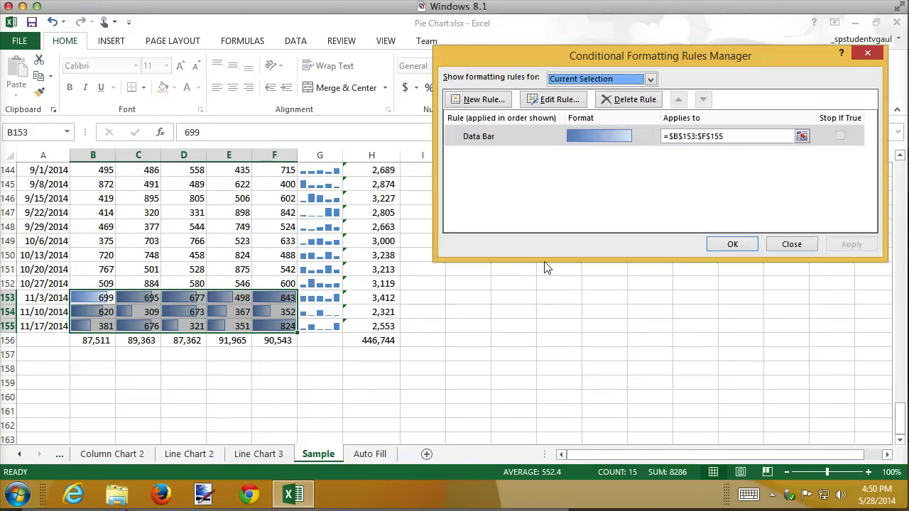
pyautogui.click(489, 137)
pyautogui.click(554, 100)
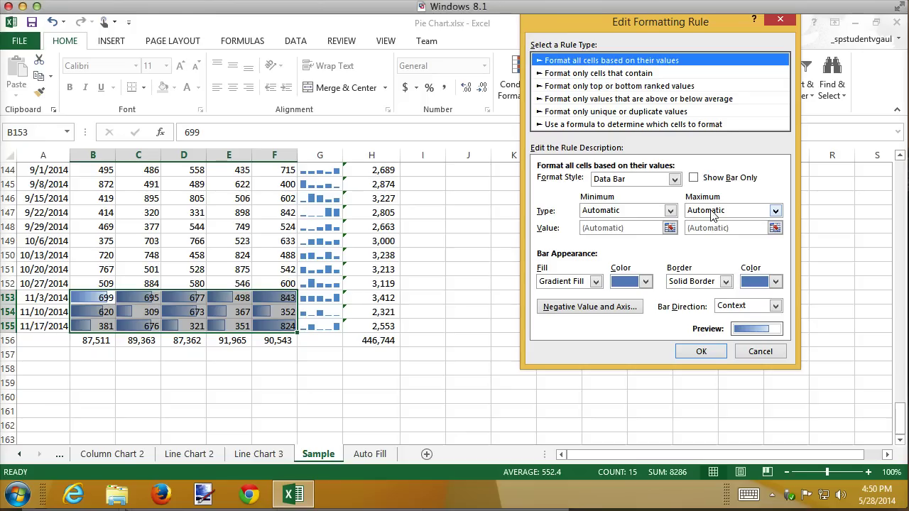
pyautogui.click(669, 211)
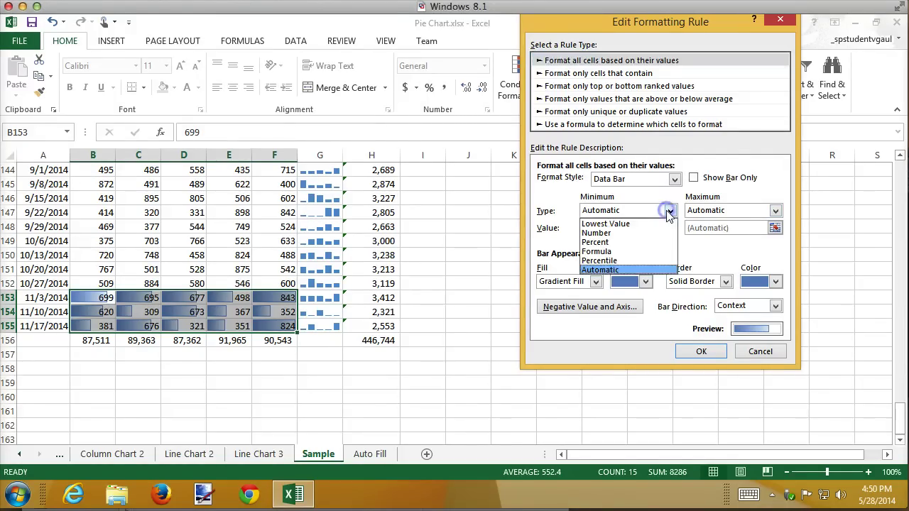
pyautogui.click(626, 234)
pyautogui.click(623, 227)
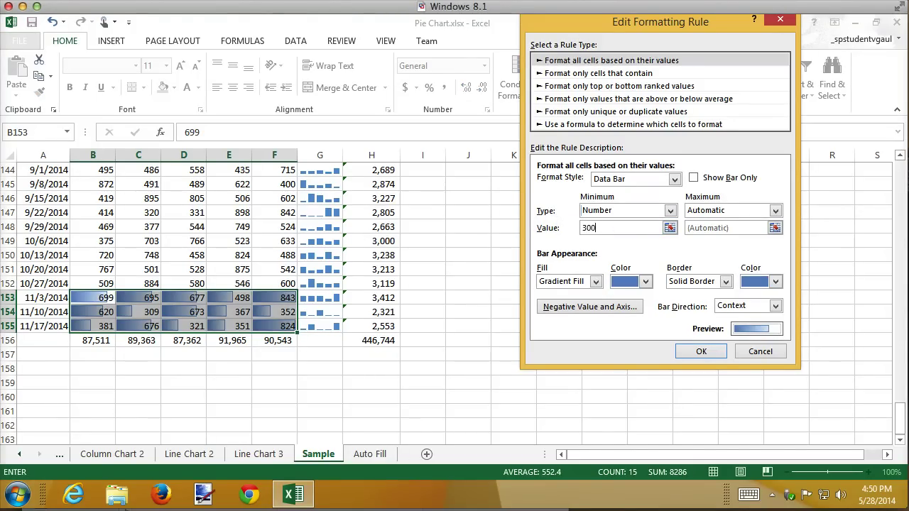
pyautogui.click(774, 212)
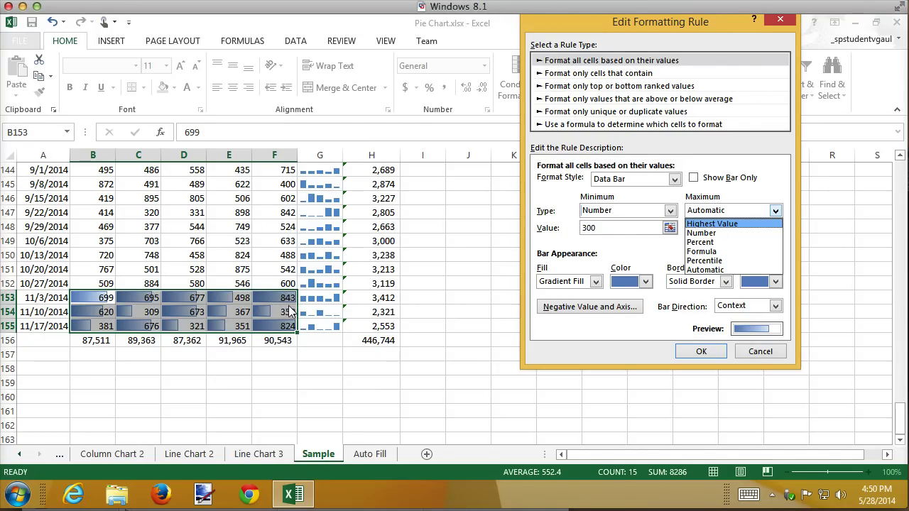
pyautogui.click(724, 234)
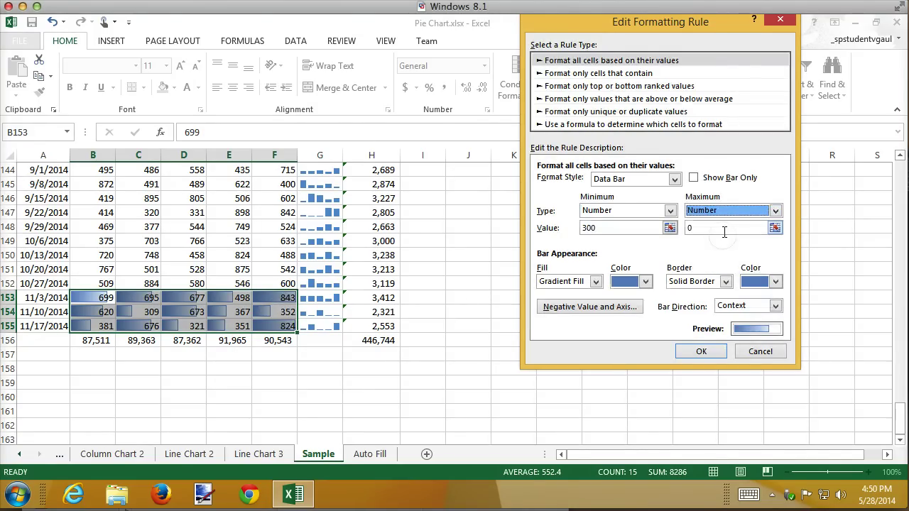
pyautogui.press('Tab')
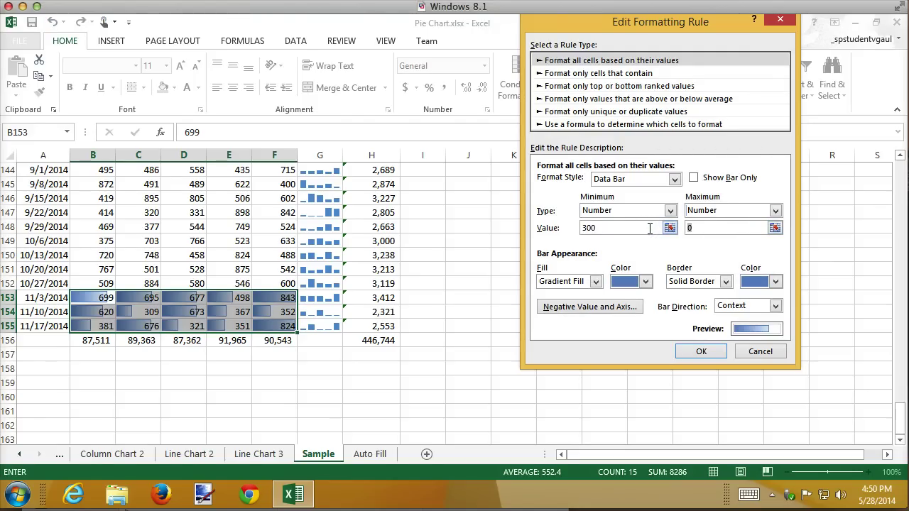
pyautogui.write('900')
pyautogui.press('Return')
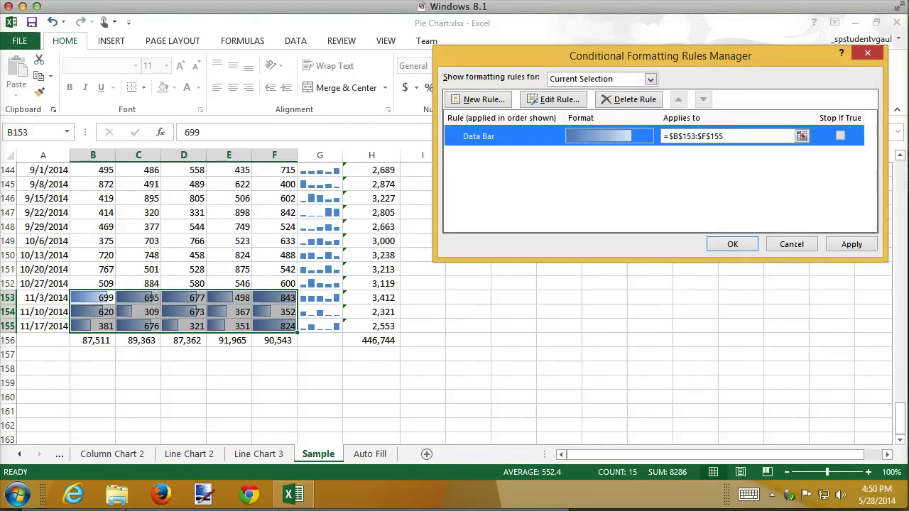
pyautogui.click(744, 245)
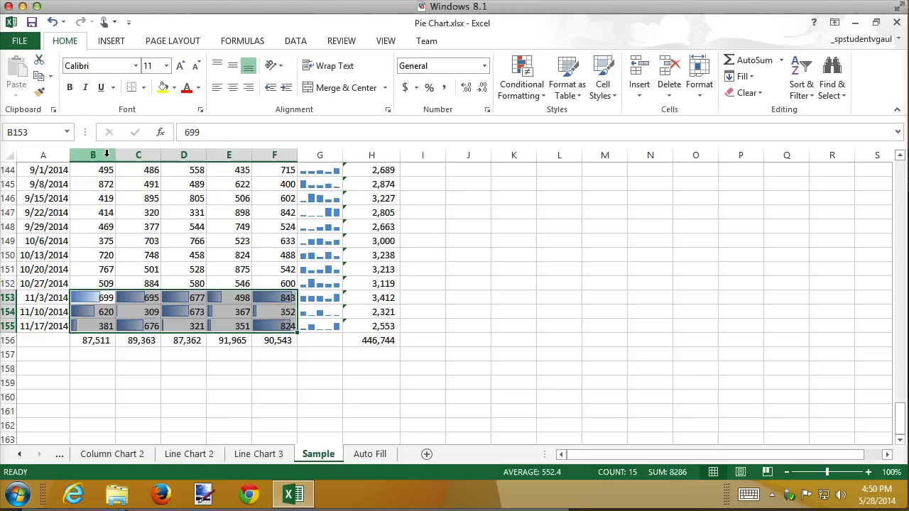
# Step: Widen columns B through F so the 300–900 data bars are easier to compare
pyautogui.moveTo(93, 155); pyautogui.dragTo(343, 155)
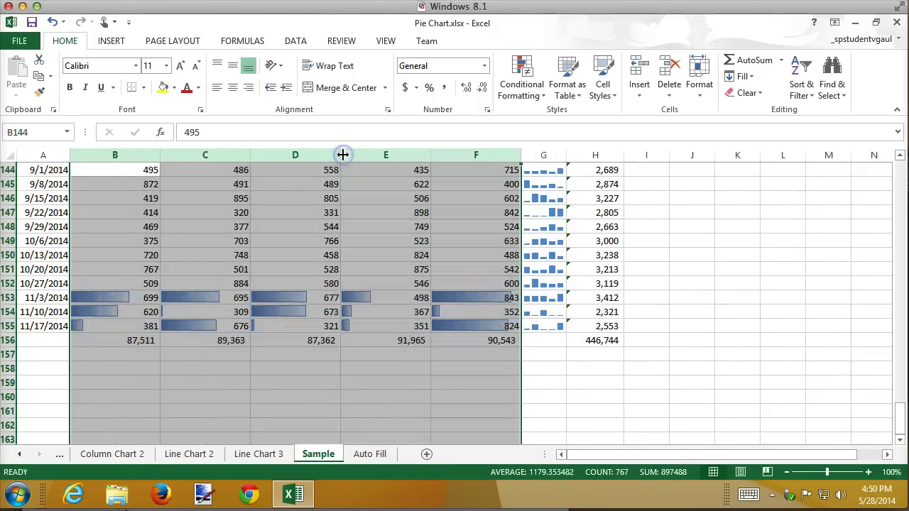
pyautogui.click(683, 381)
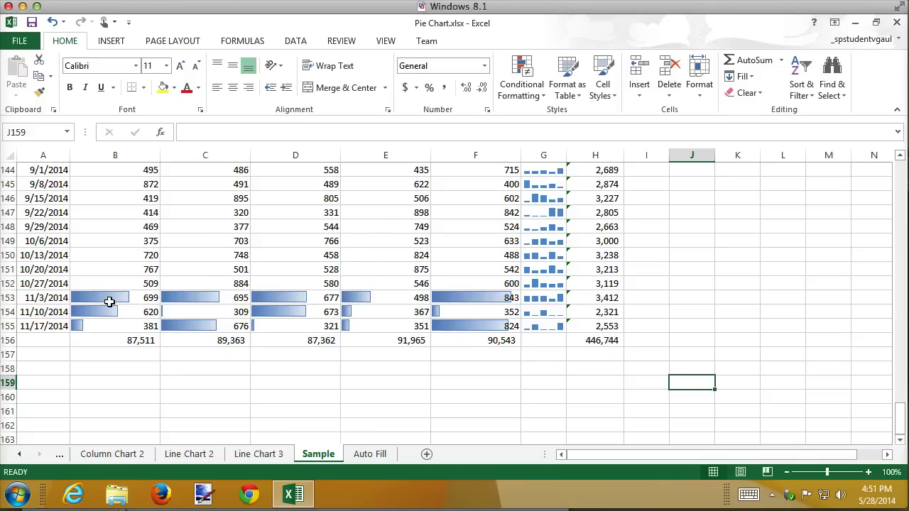
# Step: Undo the widening, add blue gradient data bars to B153:F156, and select columns B–F
pyautogui.hotkey('ctrl', 'z')
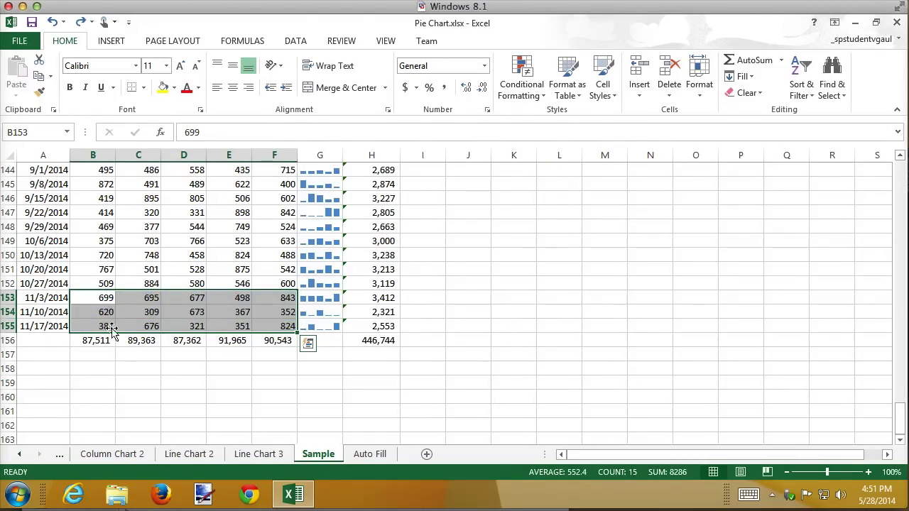
pyautogui.moveTo(103, 300); pyautogui.dragTo(270, 340)
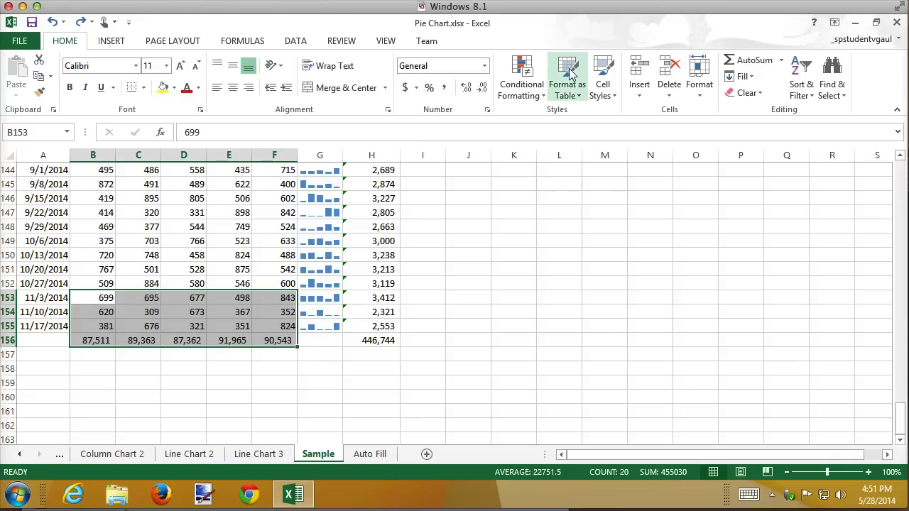
pyautogui.click(545, 91)
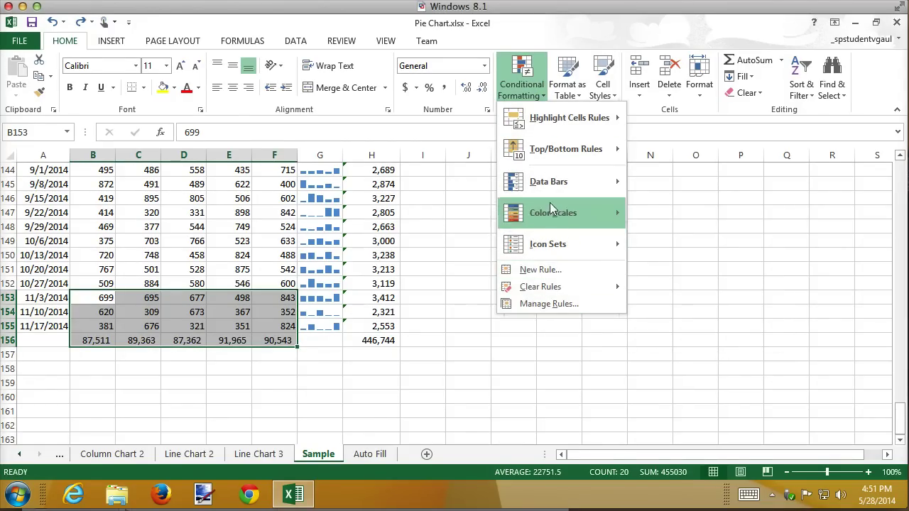
pyautogui.moveTo(551, 187)
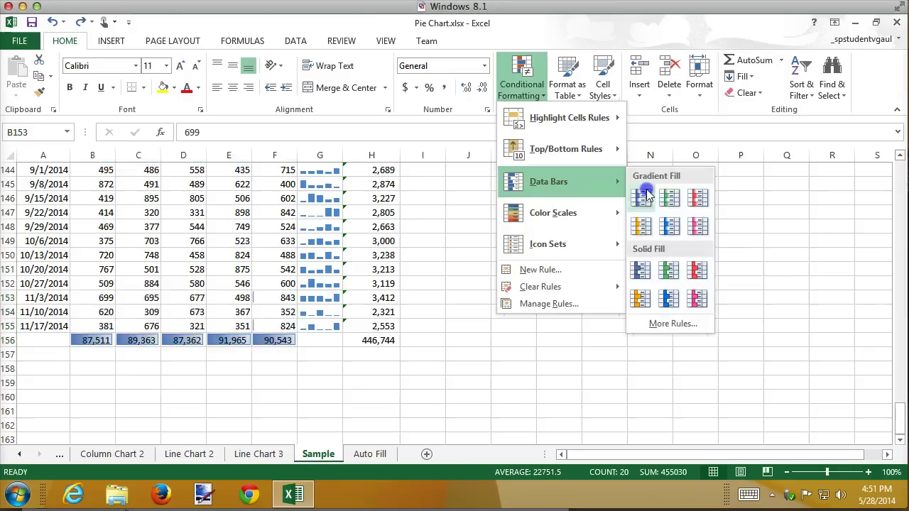
pyautogui.click(641, 197)
pyautogui.click(281, 382)
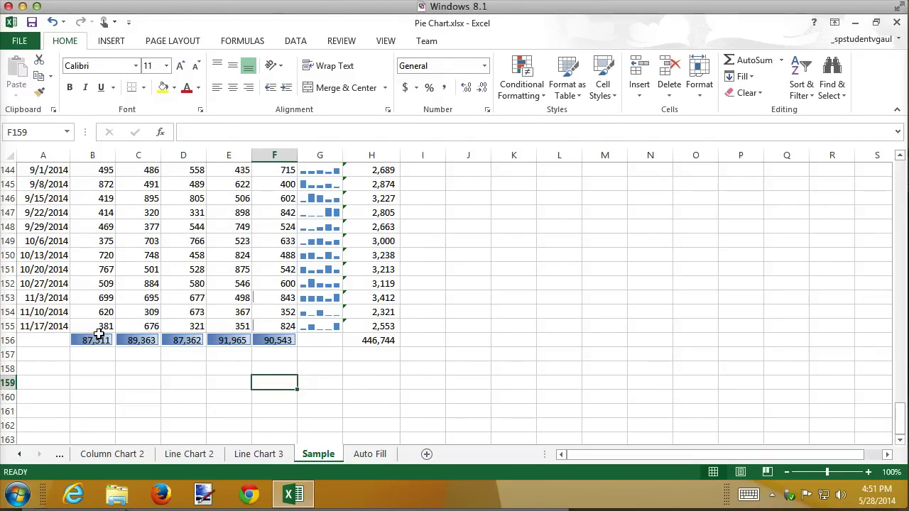
pyautogui.moveTo(96, 156); pyautogui.dragTo(399, 157)
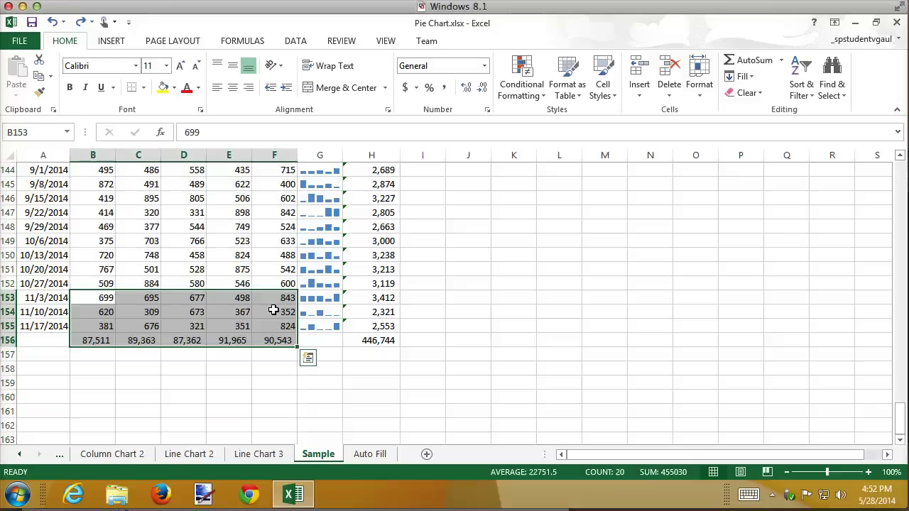
# Step: Give the last three weekly rows, B153:F155, blue gradient data bars
pyautogui.moveTo(103, 302); pyautogui.dragTo(277, 323)
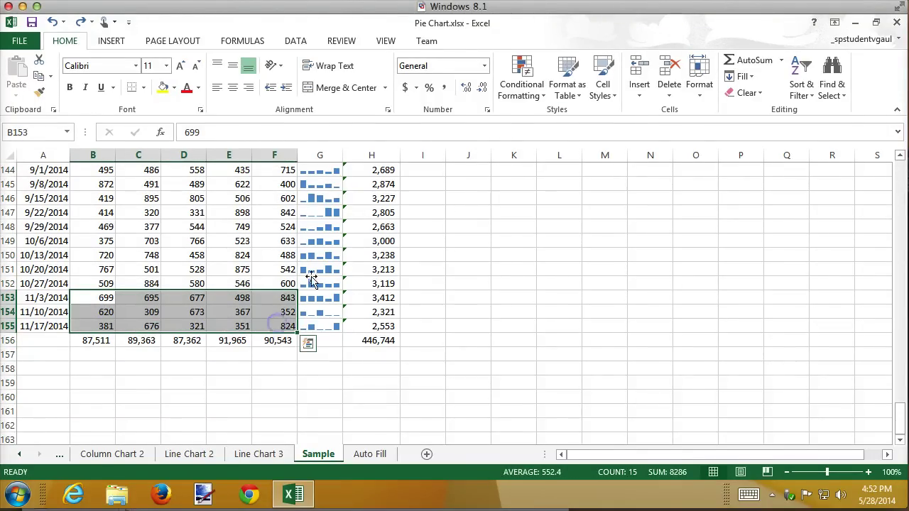
pyautogui.click(522, 82)
pyautogui.moveTo(547, 184)
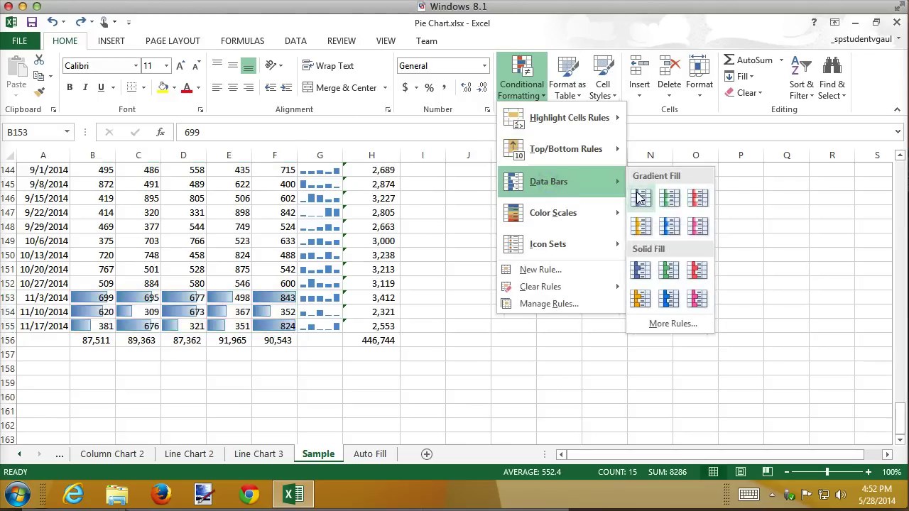
pyautogui.click(638, 195)
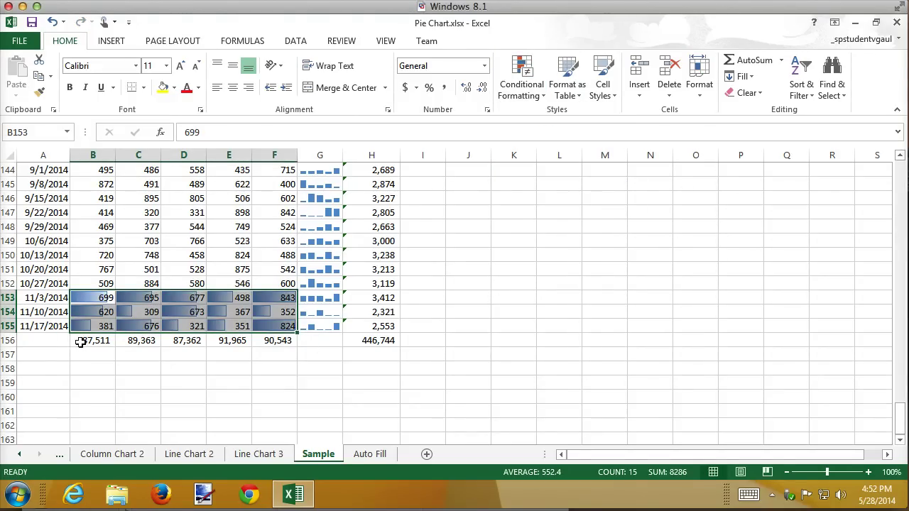
# Step: Give the totals row B156:F156 red gradient data bars
pyautogui.moveTo(81, 341); pyautogui.dragTo(278, 340)
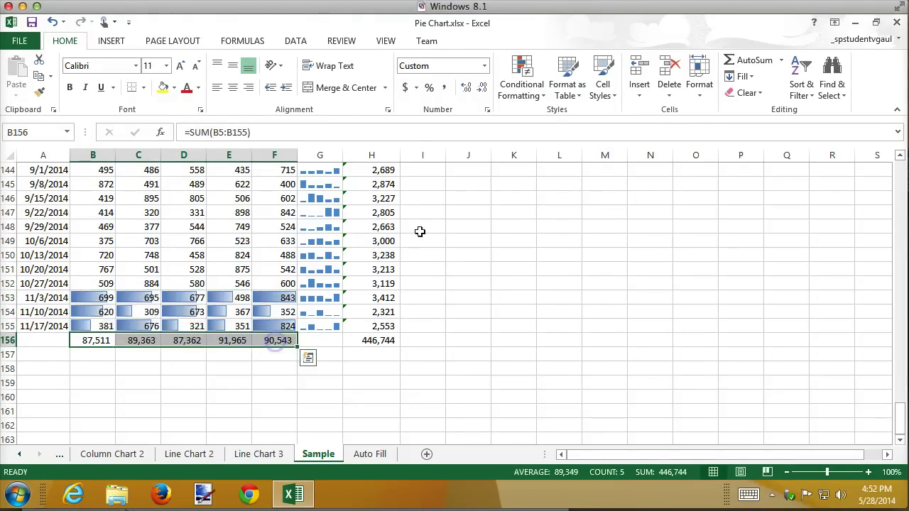
pyautogui.click(533, 93)
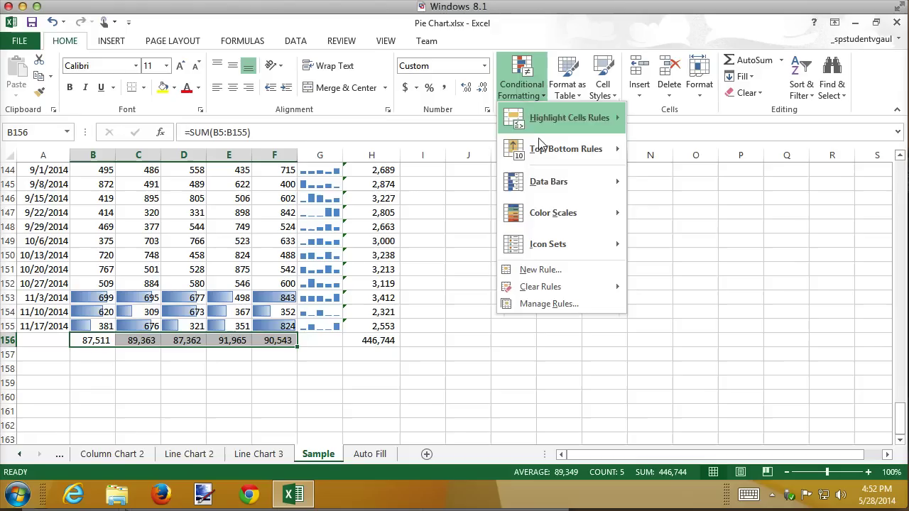
pyautogui.moveTo(547, 182)
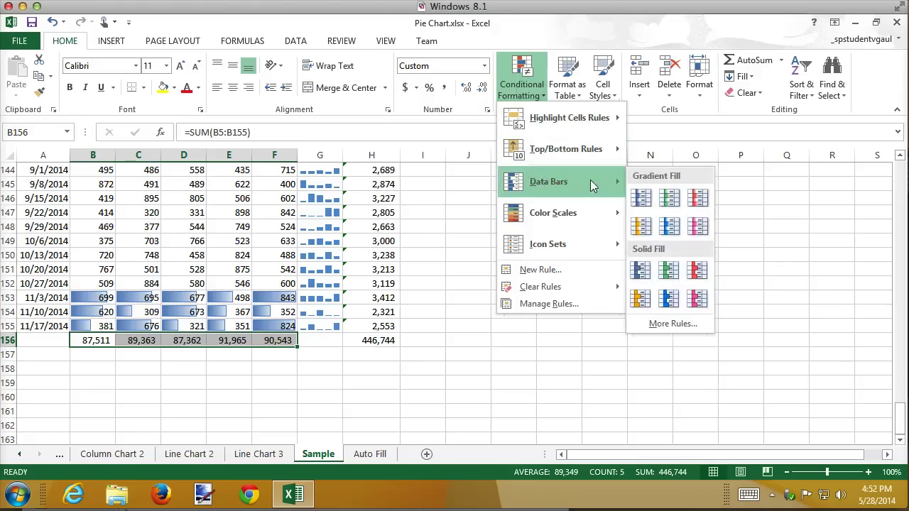
pyautogui.click(698, 204)
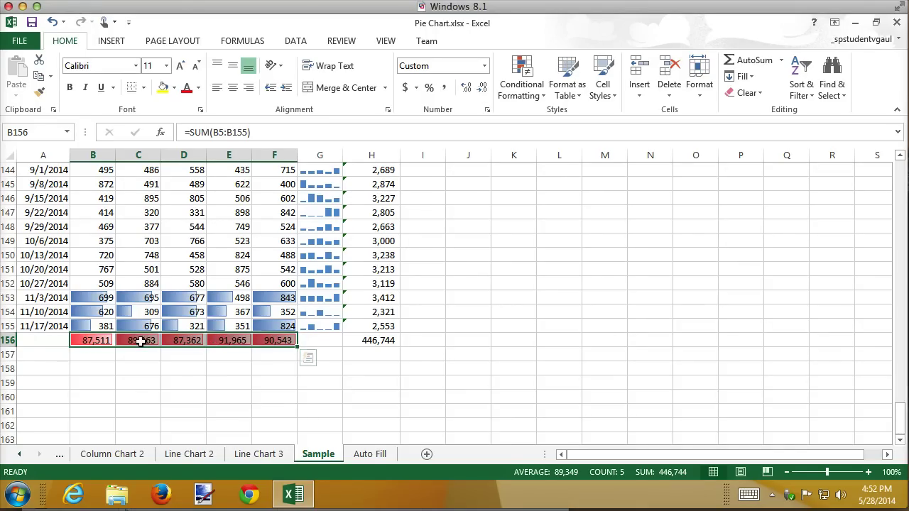
pyautogui.click(172, 385)
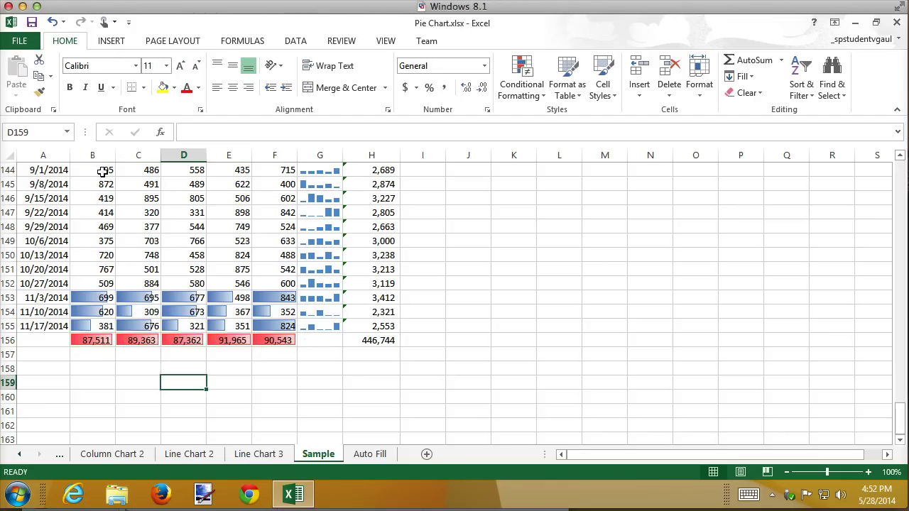
# Step: Widen columns B through F and select the totals row B156:F156
pyautogui.moveTo(93, 154); pyautogui.dragTo(342, 154)
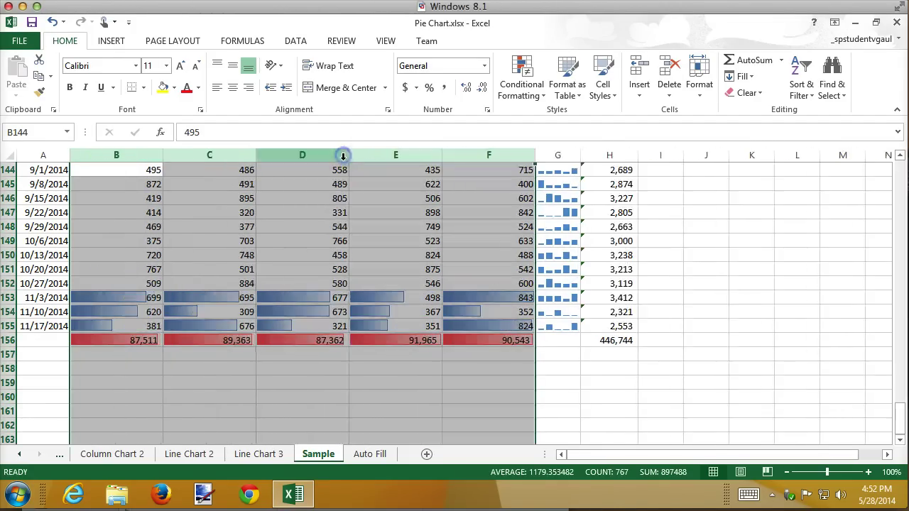
pyautogui.click(214, 409)
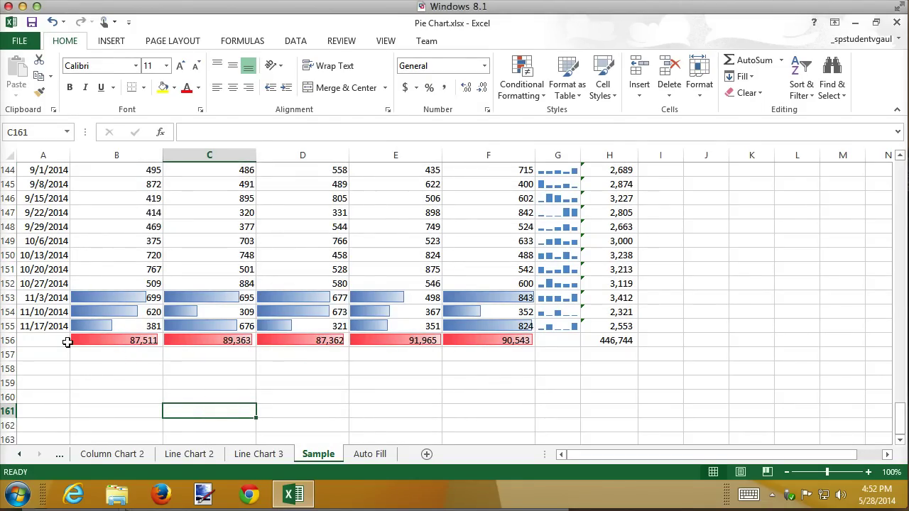
pyautogui.moveTo(96, 342); pyautogui.dragTo(464, 353)
# Step: Edit the totals' red data bar rule to a Number minimum of 85000 and a Number maximum
pyautogui.click(519, 89)
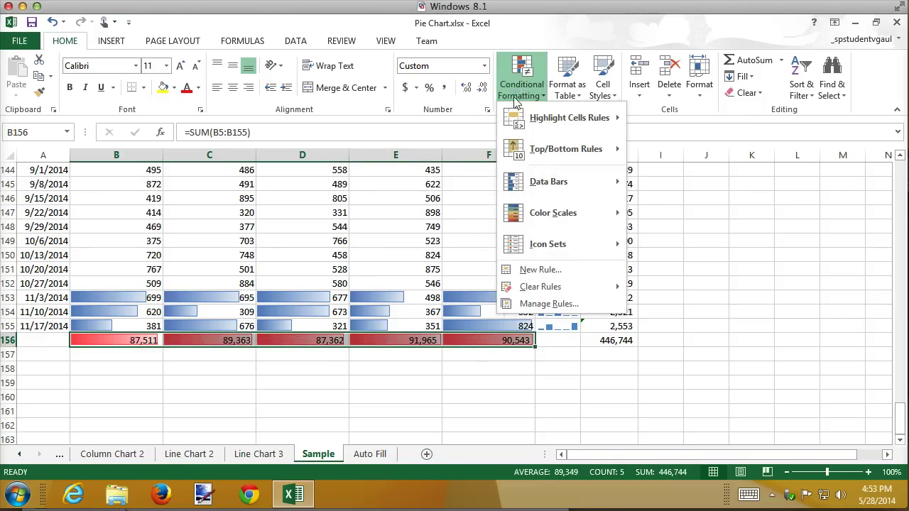
pyautogui.click(543, 304)
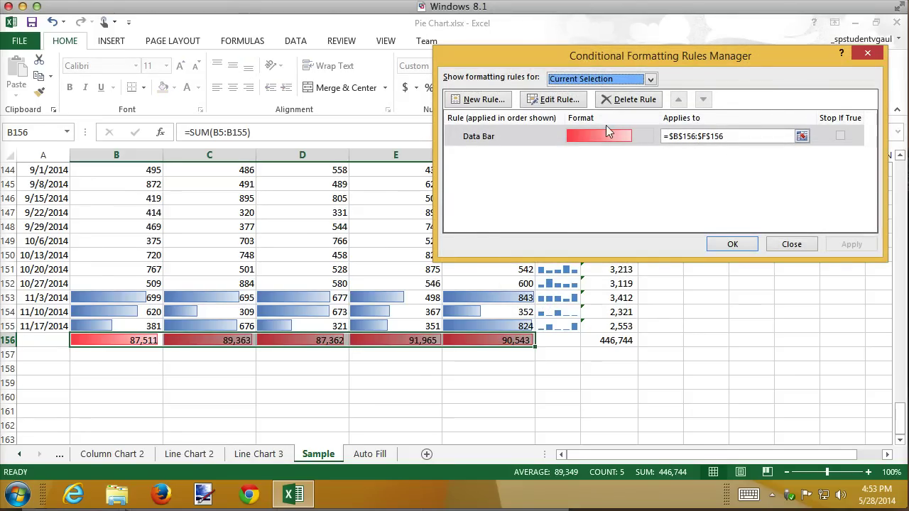
pyautogui.click(569, 99)
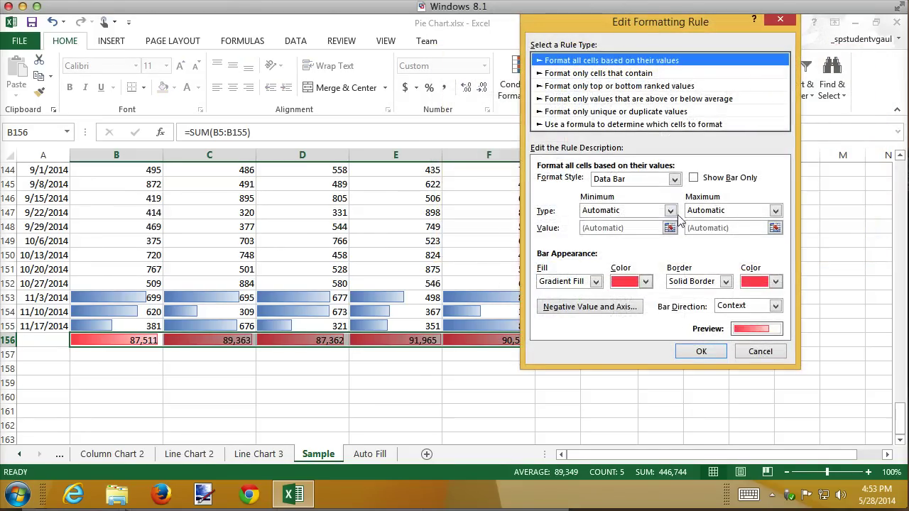
pyautogui.click(669, 212)
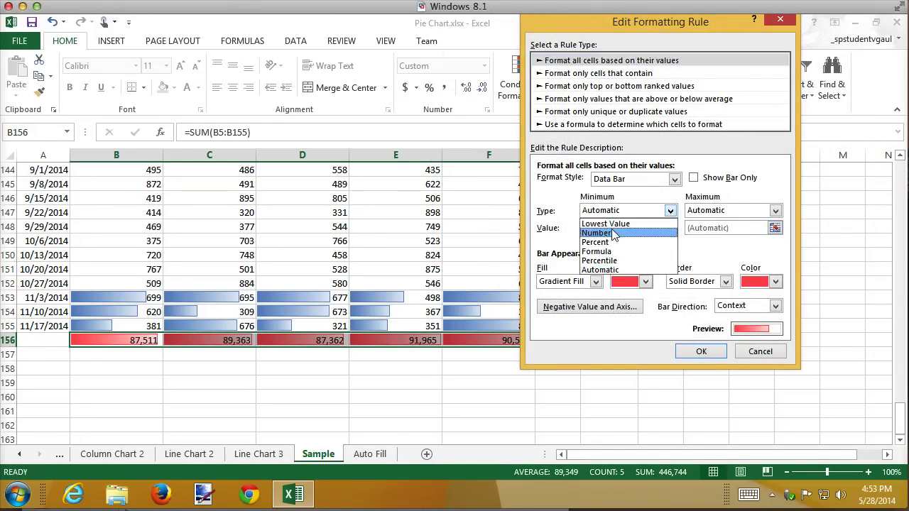
pyautogui.click(615, 235)
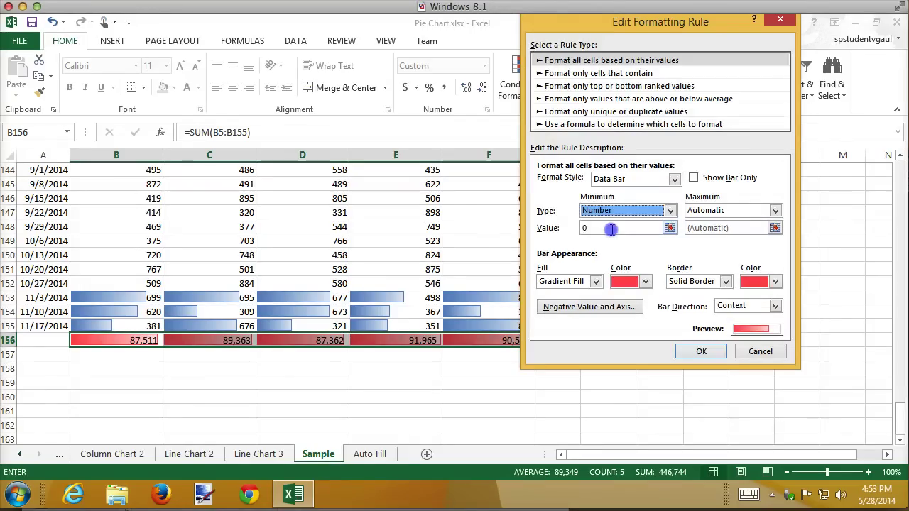
pyautogui.doubleClick(585, 228)
pyautogui.write('85000')
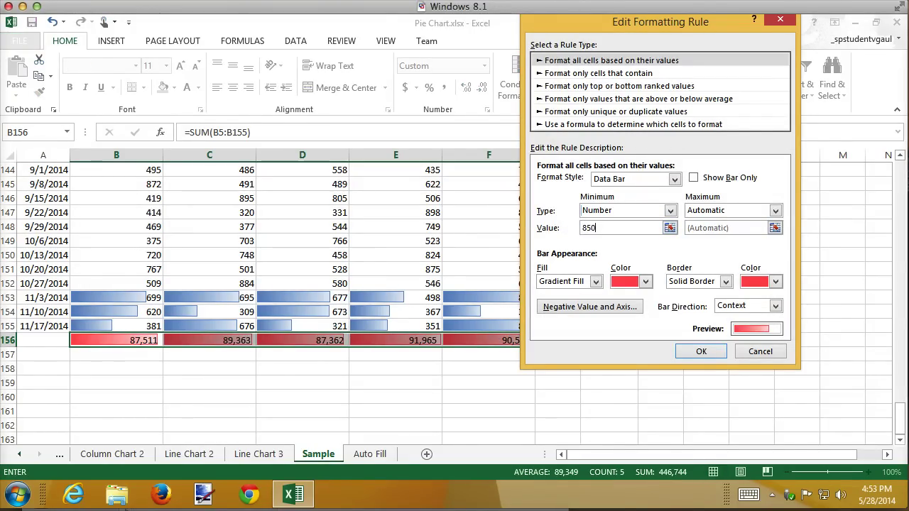
pyautogui.click(776, 211)
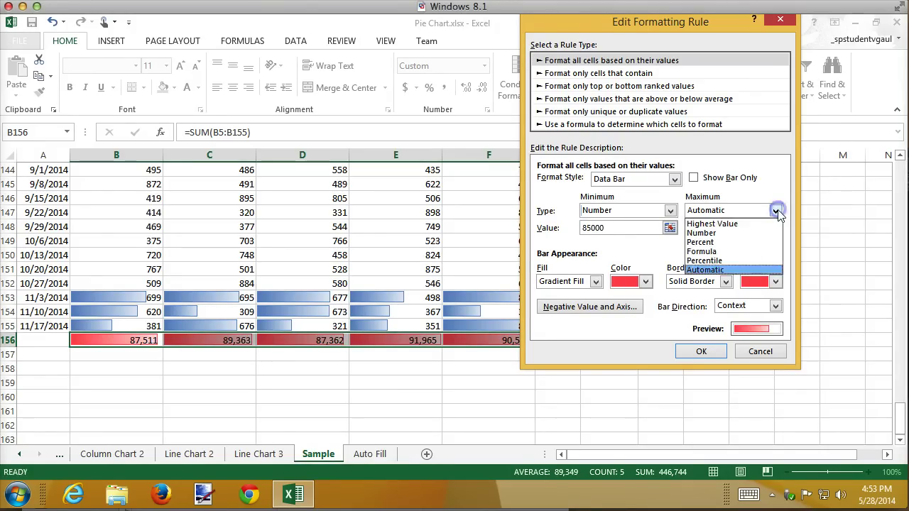
pyautogui.click(744, 230)
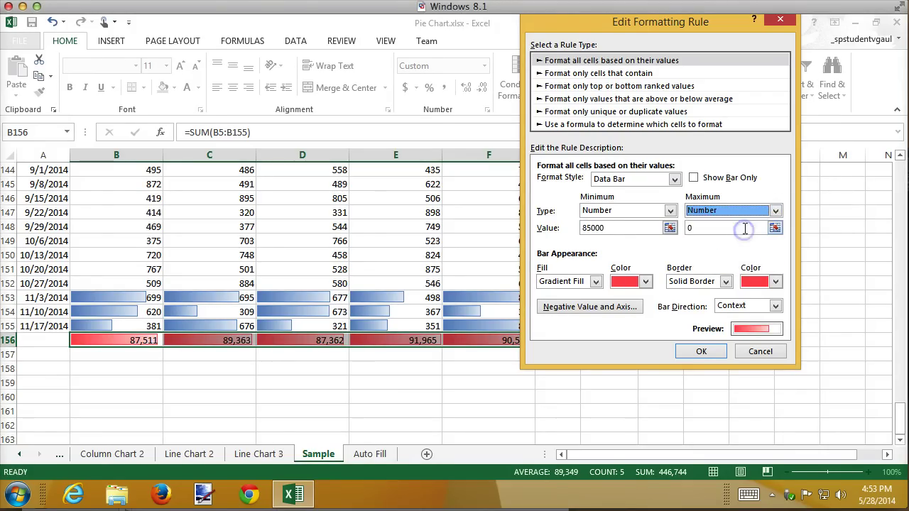
pyautogui.doubleClick(683, 227)
pyautogui.write('100000')
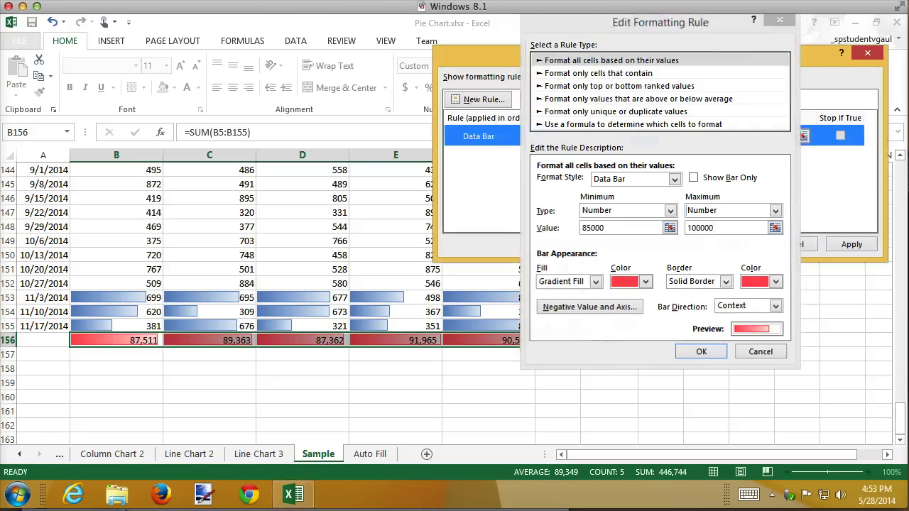
pyautogui.press('Return')
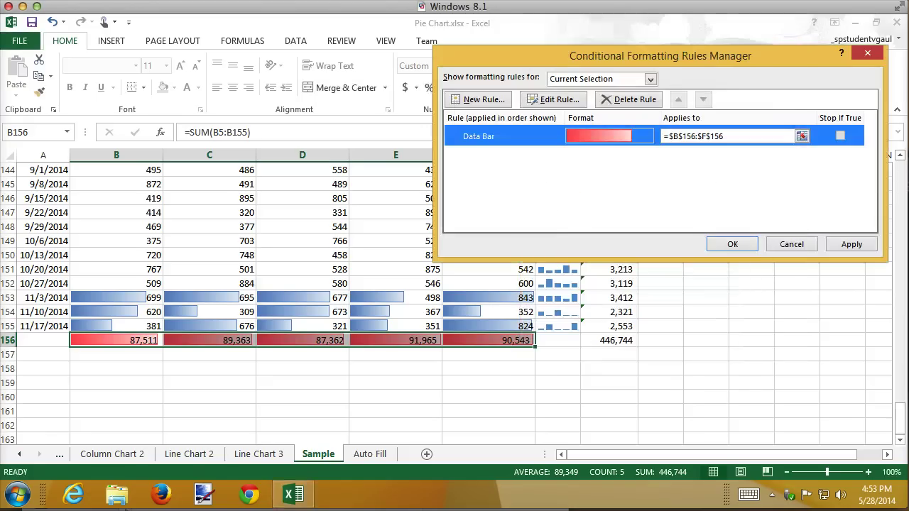
# Step: Apply the edited rule and scroll through the Sample sheet to review the sparklines and data bars
pyautogui.click(738, 244)
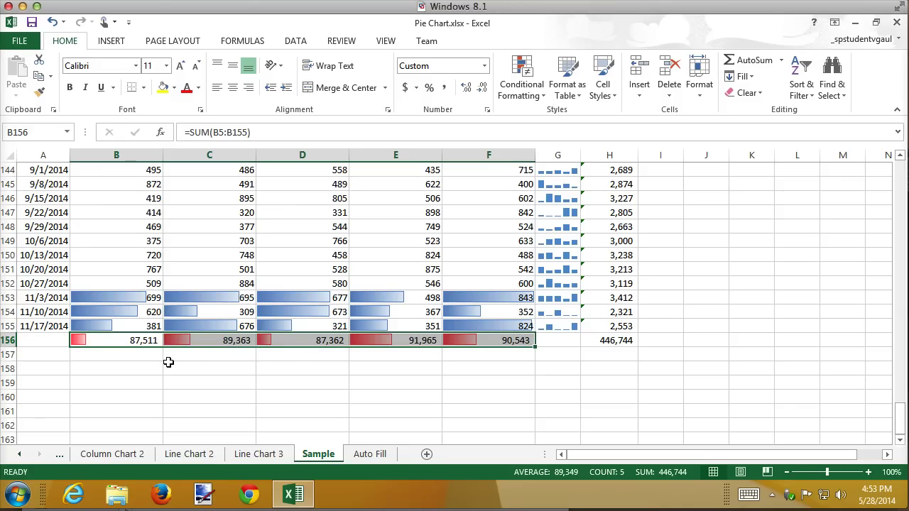
pyautogui.click(264, 363)
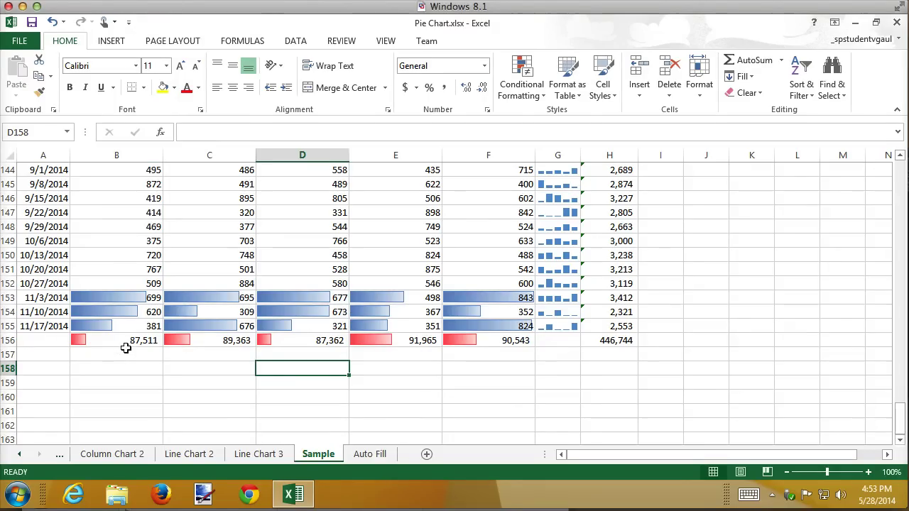
pyautogui.scroll(11, 428, 352)
pyautogui.scroll(20, 428, 353)
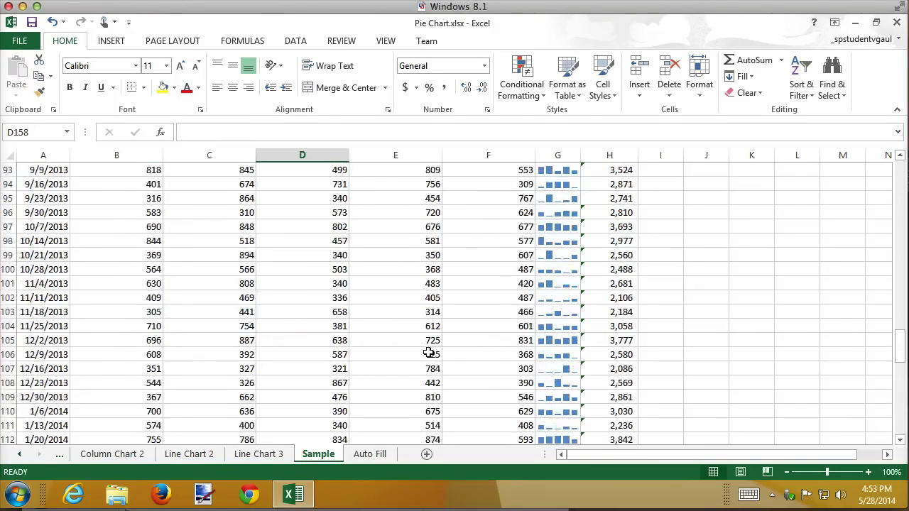
pyautogui.scroll(9, 429, 351)
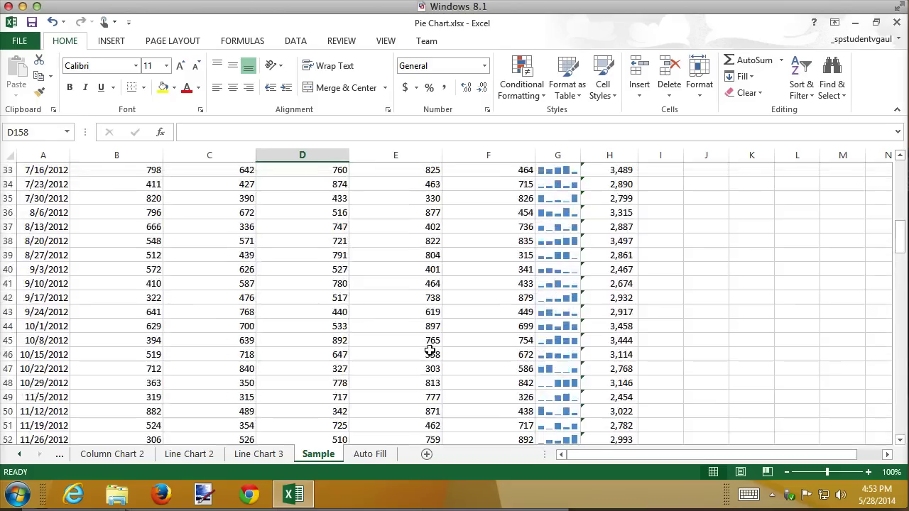
pyautogui.scroll(3, 430, 351)
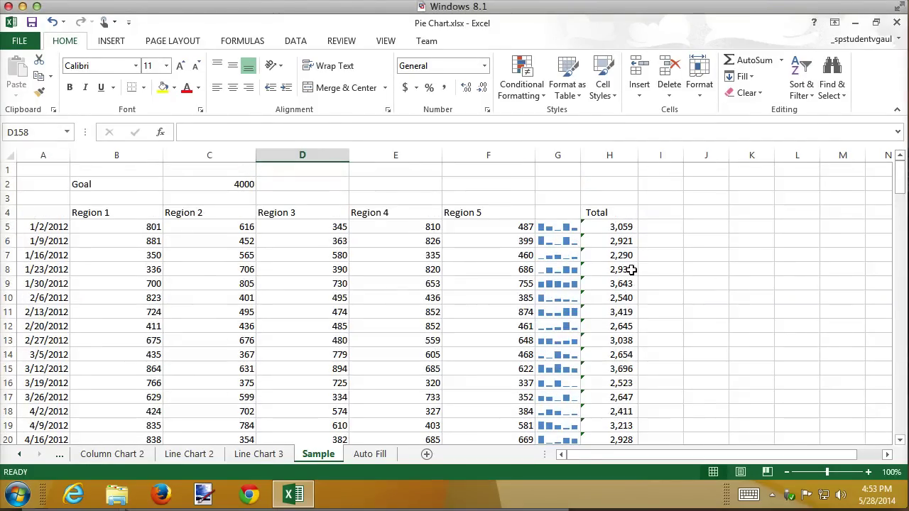
pyautogui.scroll(-20, 557, 245)
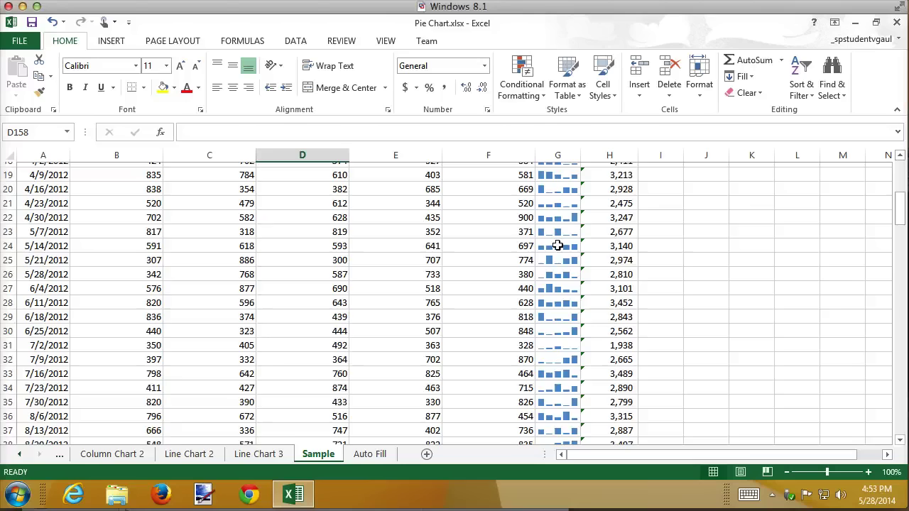
pyautogui.scroll(-10, 554, 247)
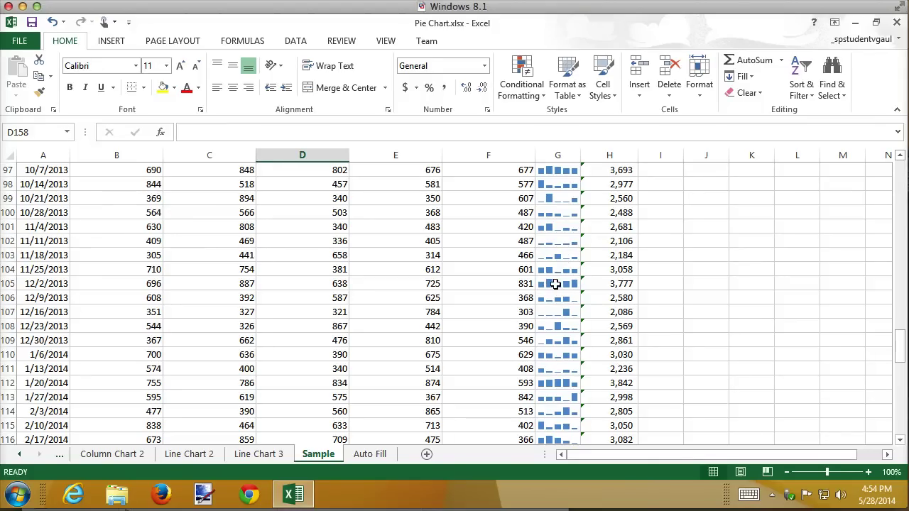
pyautogui.scroll(-20, 555, 284)
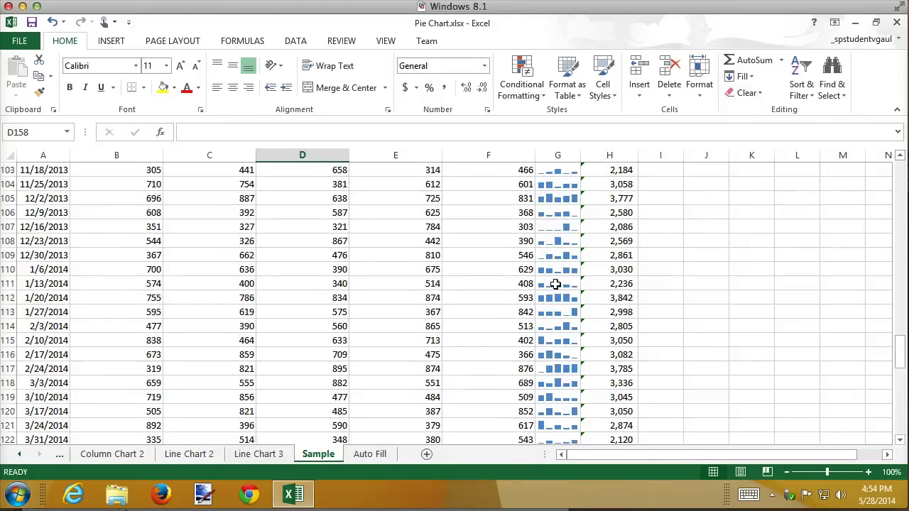
pyautogui.scroll(4, 555, 284)
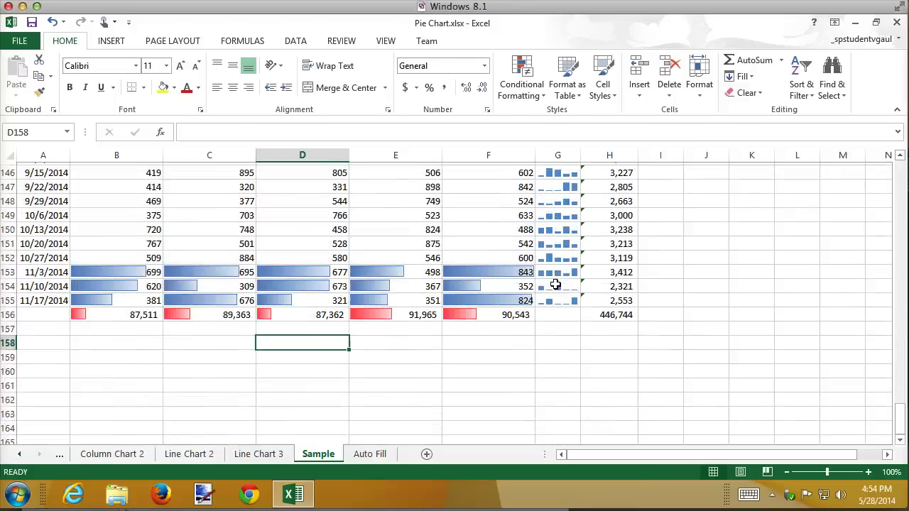